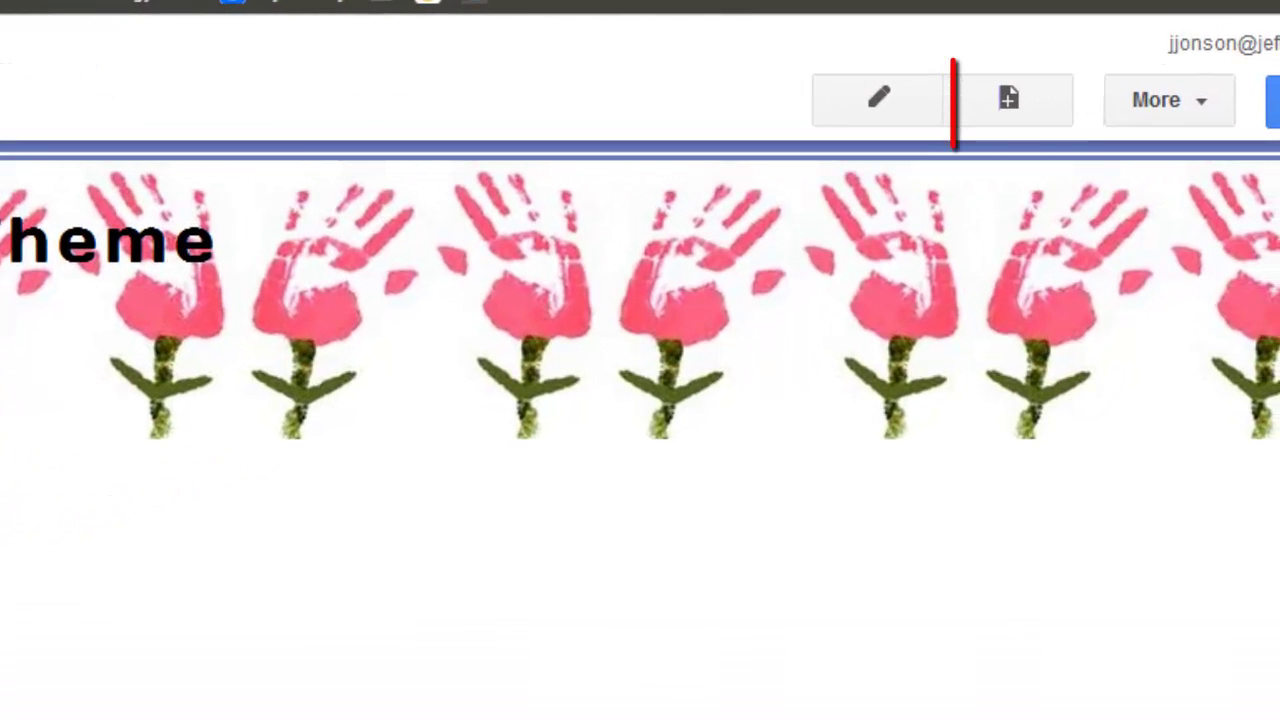
Create a new page from the Announcements template named 'Classroom News'.
click(1030, 118)
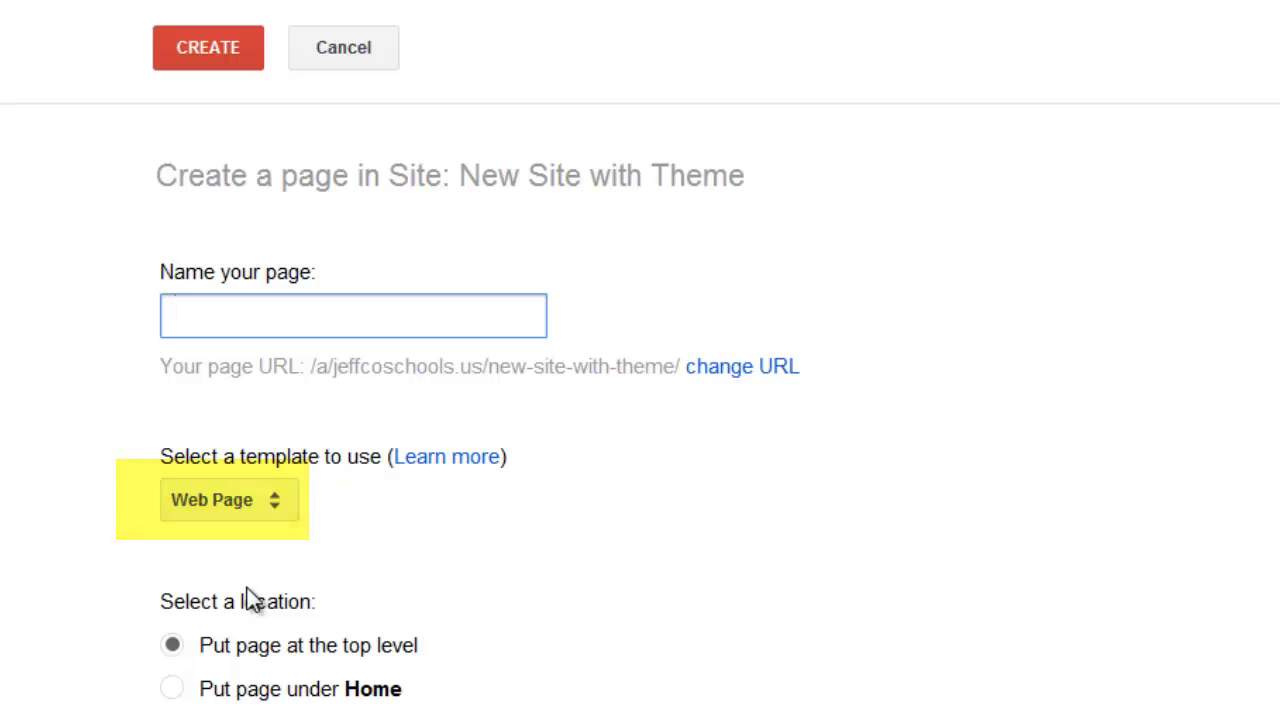
click(288, 514)
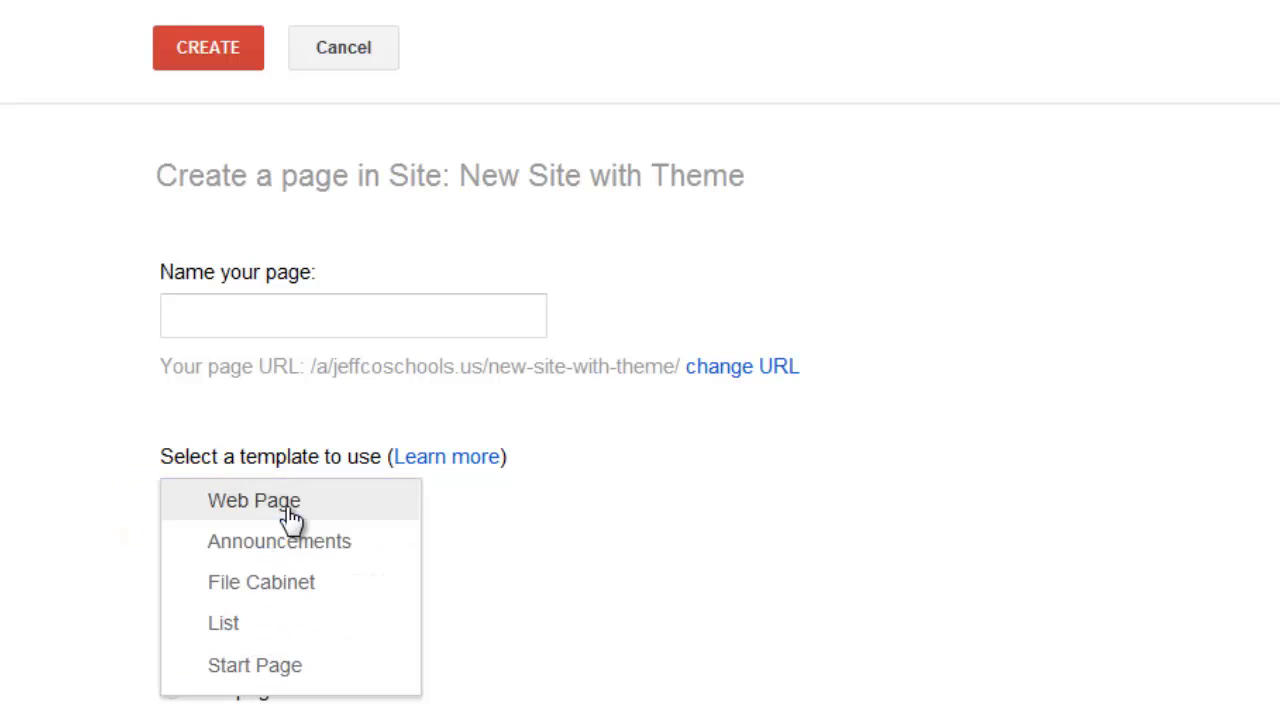
click(343, 545)
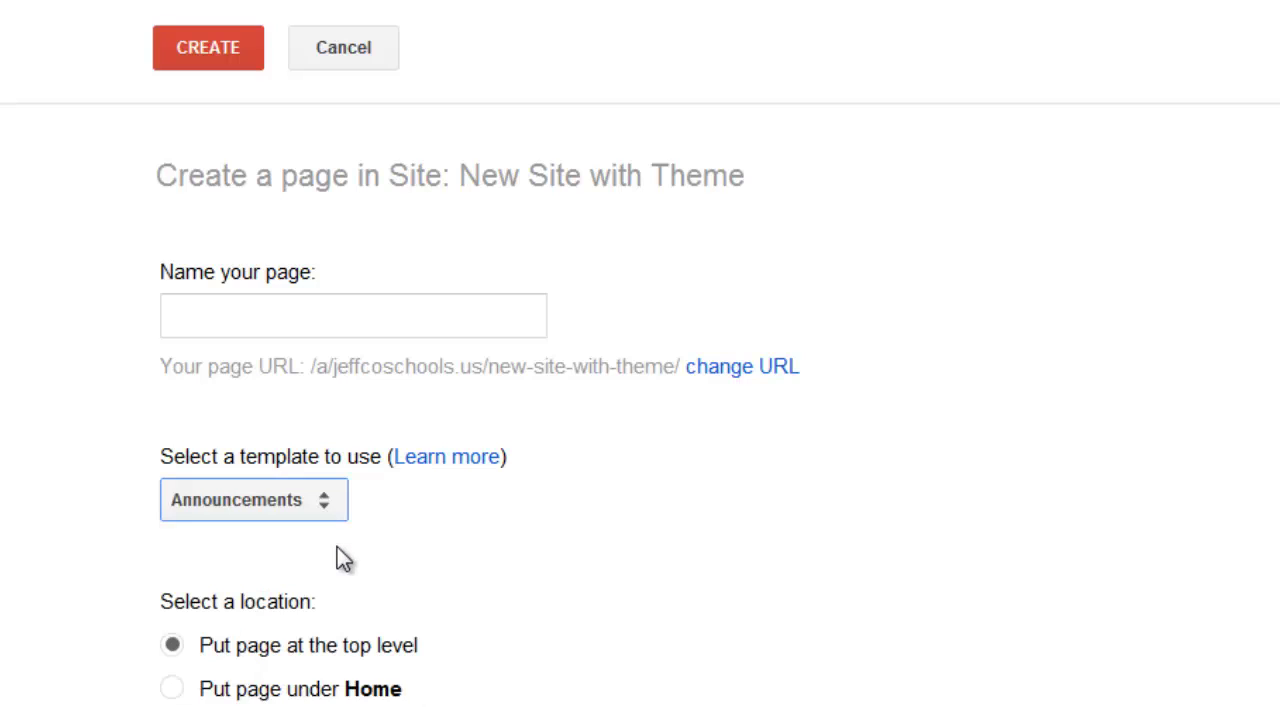
click(374, 316)
text(Classroom News)
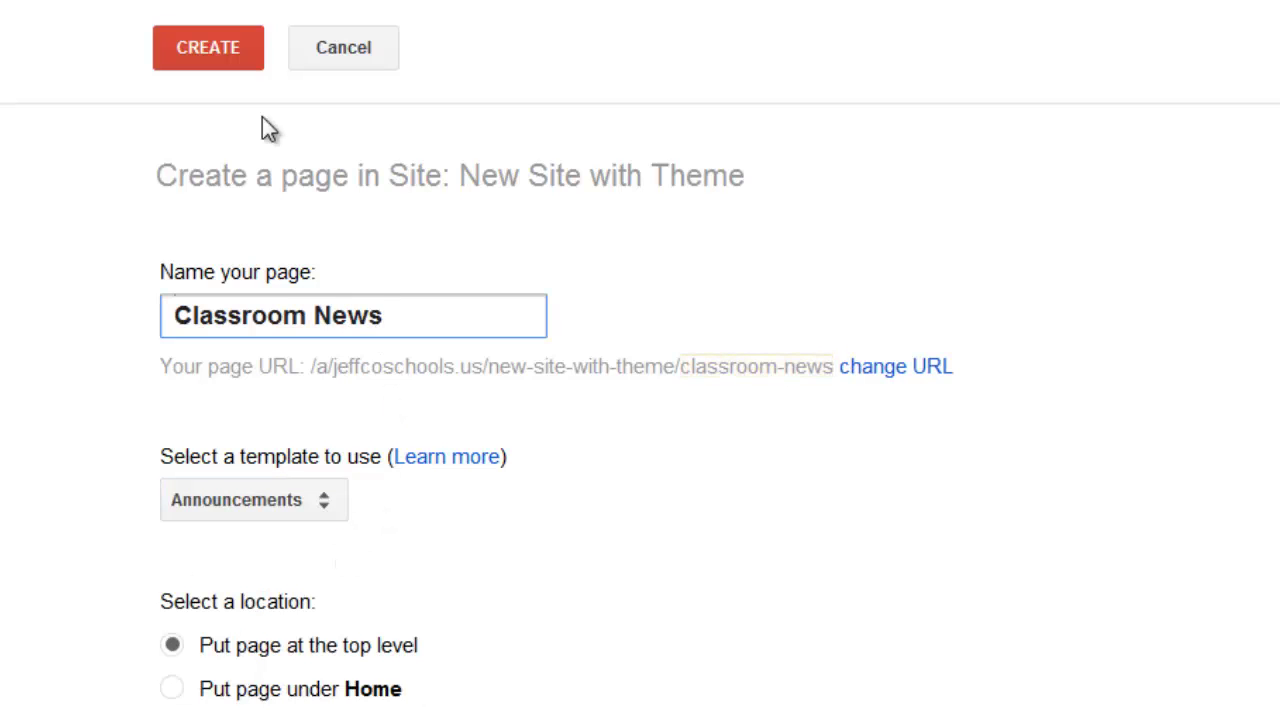
click(194, 55)
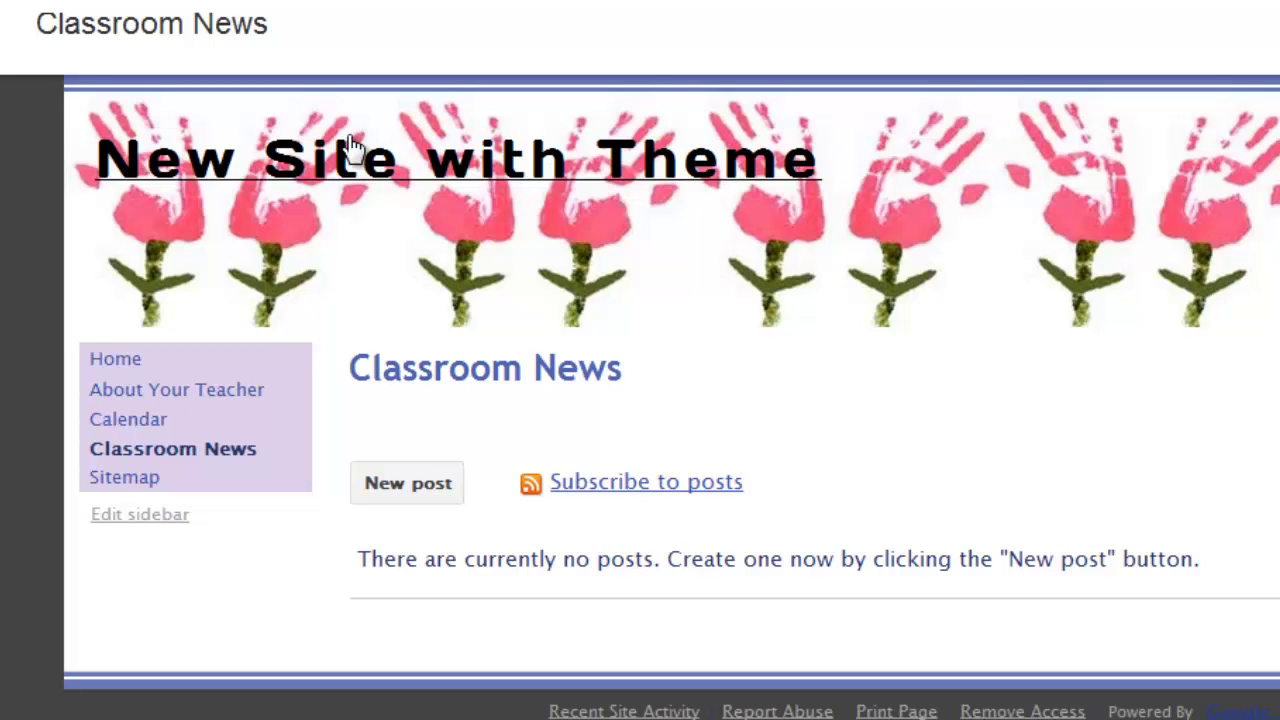
Publish a post titled 'Bring Novel' with body 'Bring your choice novel to class on Wed.'.
click(413, 489)
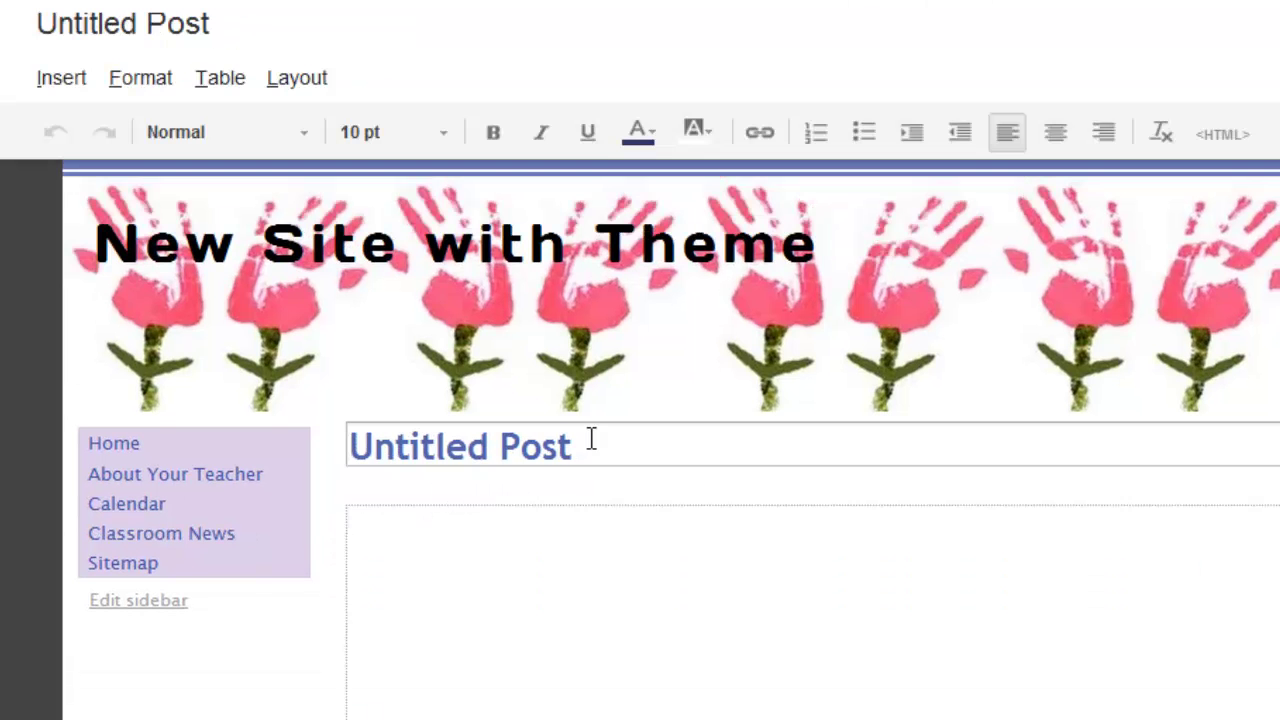
drag(586, 446, 350, 447)
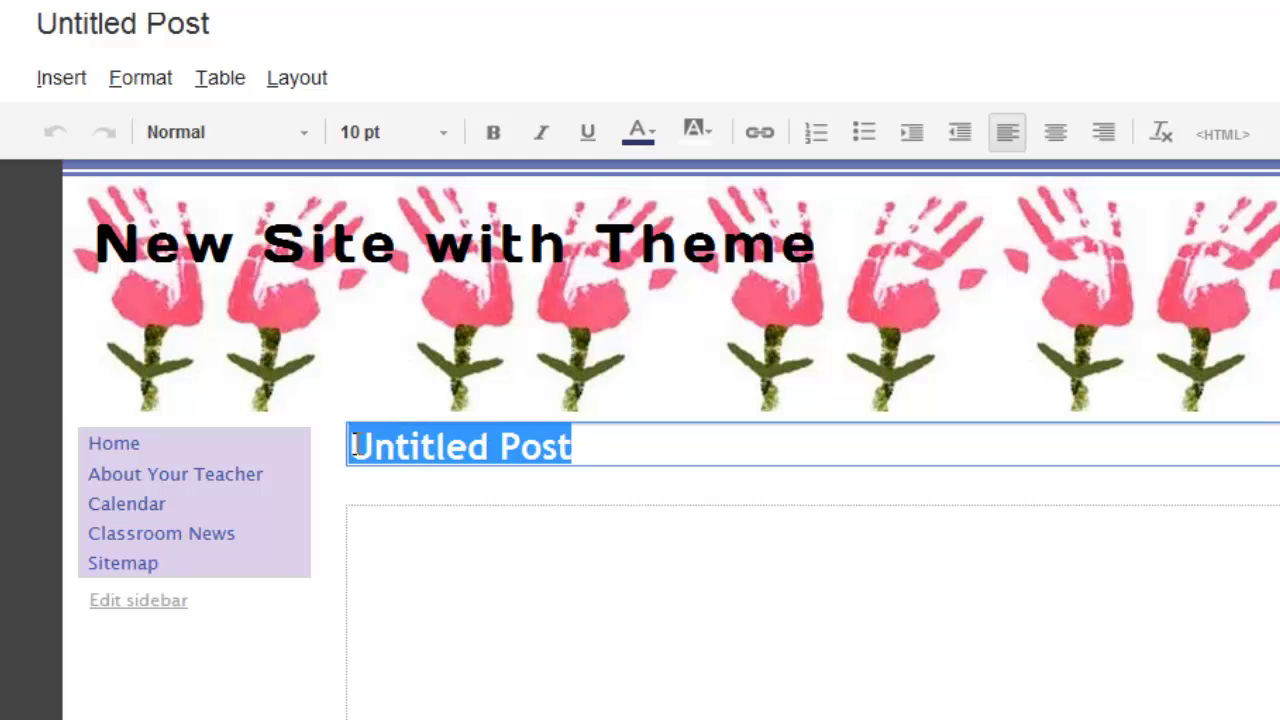
text(Bring Novel)
click(409, 564)
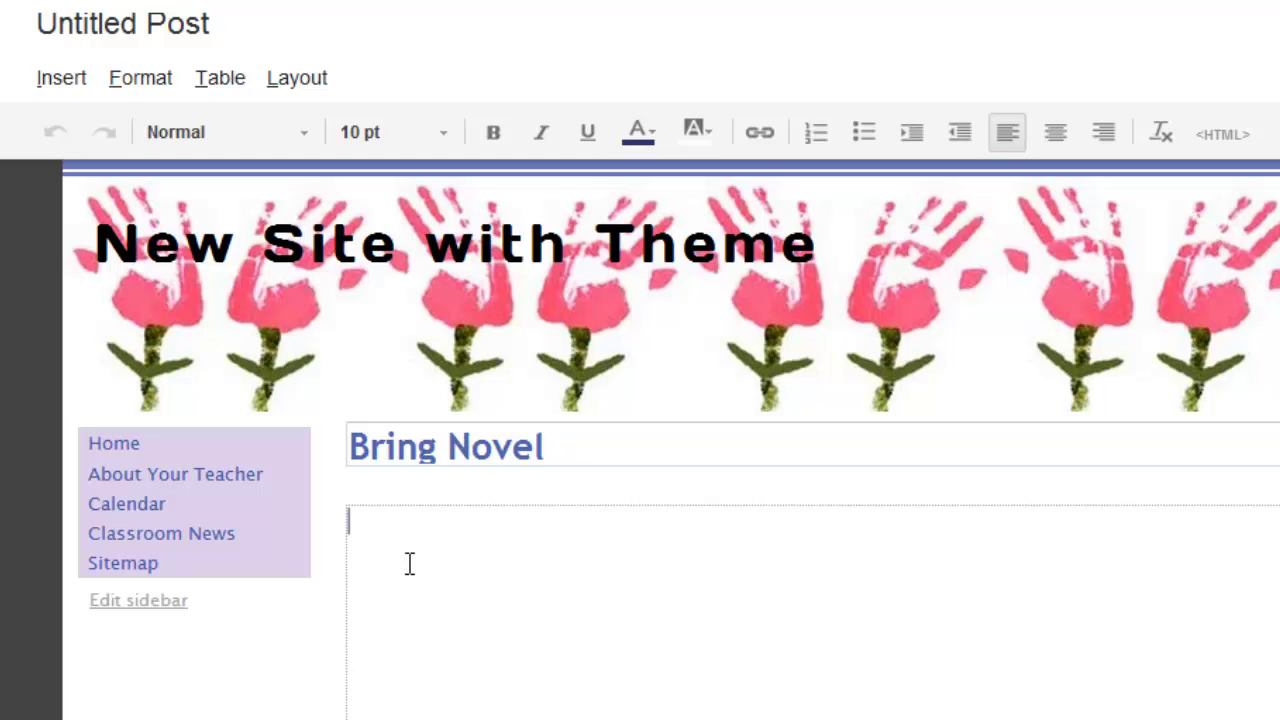
text(Bring your choice novel to class on Wed.)
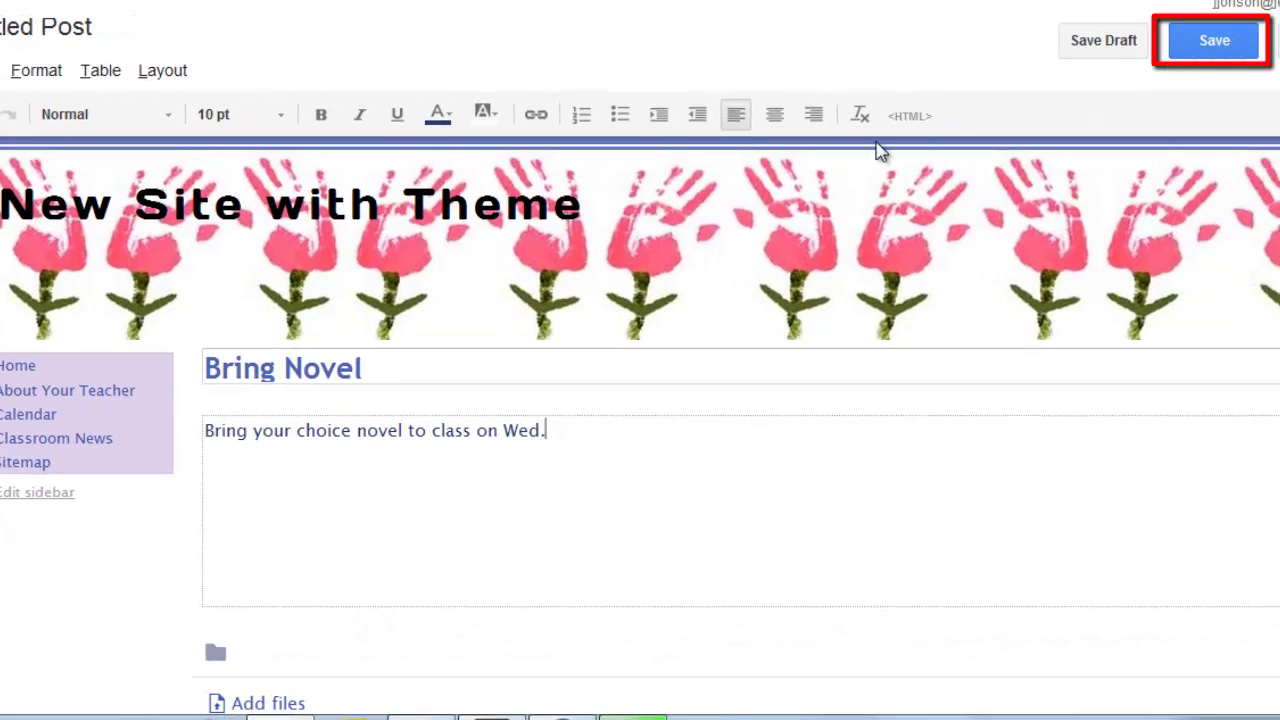
click(1195, 58)
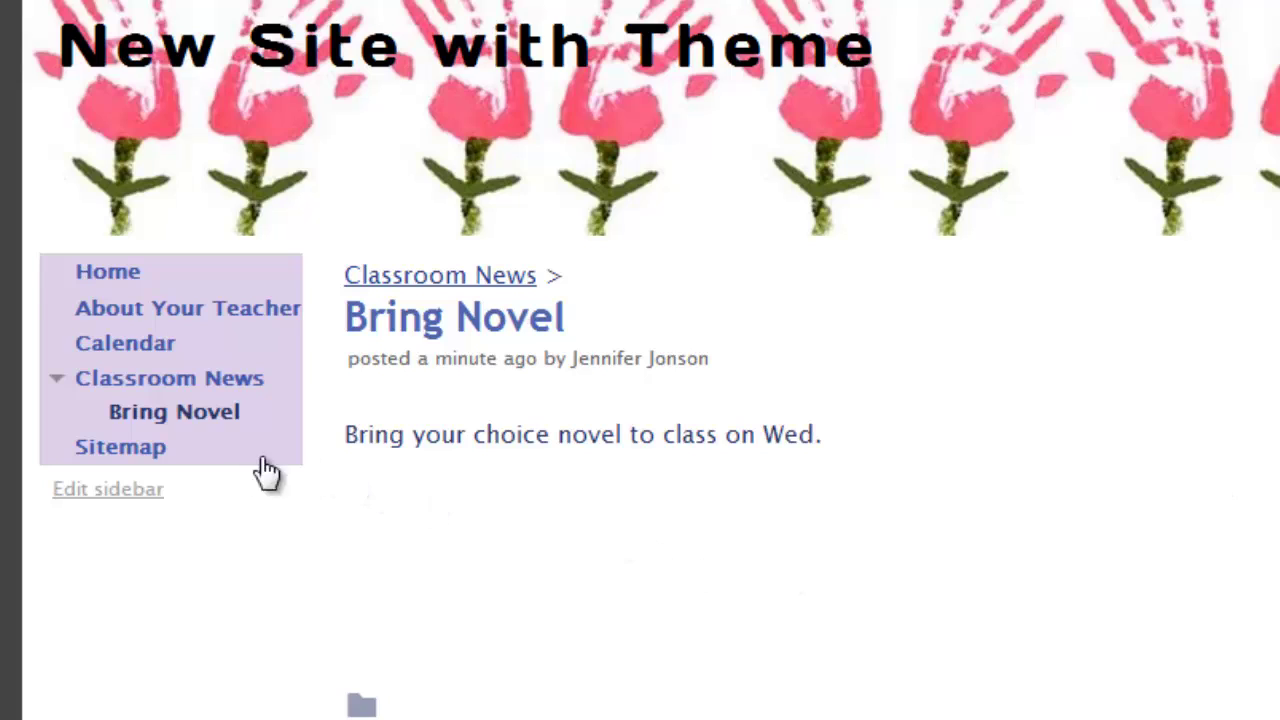
Publish 'Field Trip on Friday' with the sack lunch and comfortable shoes reminder, then return to Classroom News.
click(232, 370)
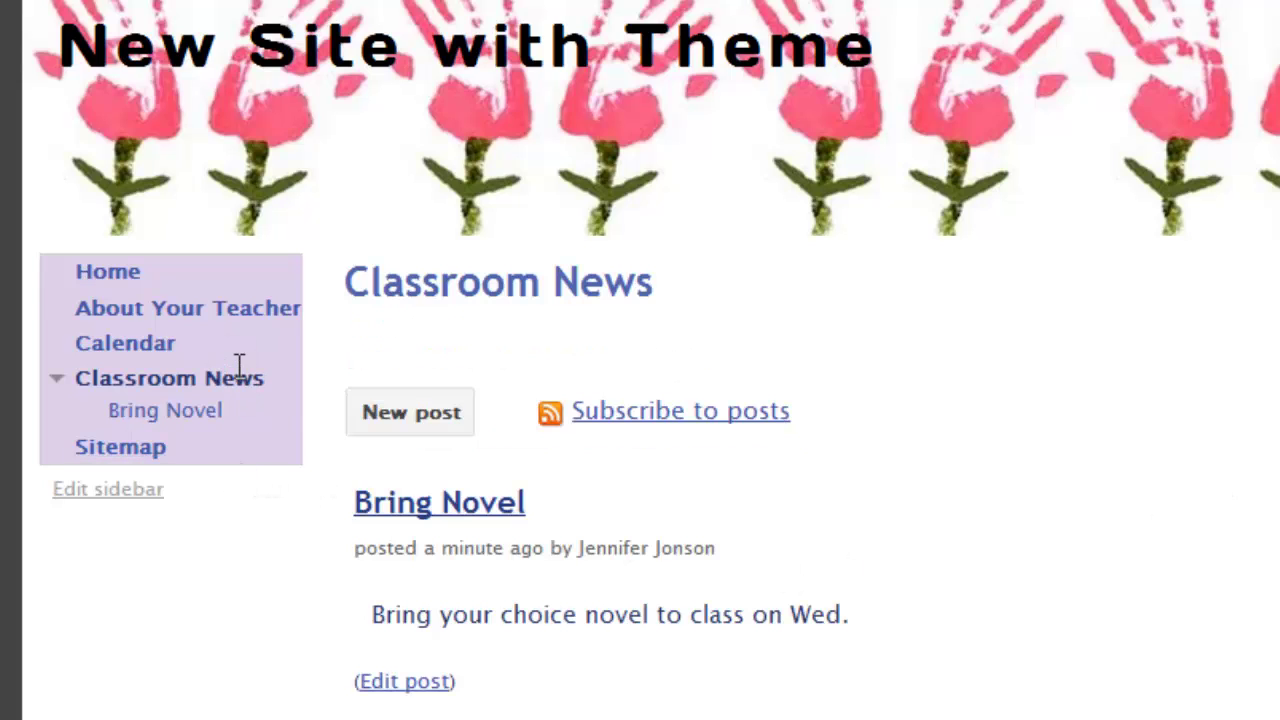
click(391, 409)
drag(598, 372, 340, 373)
text(Field Trip on Friday)
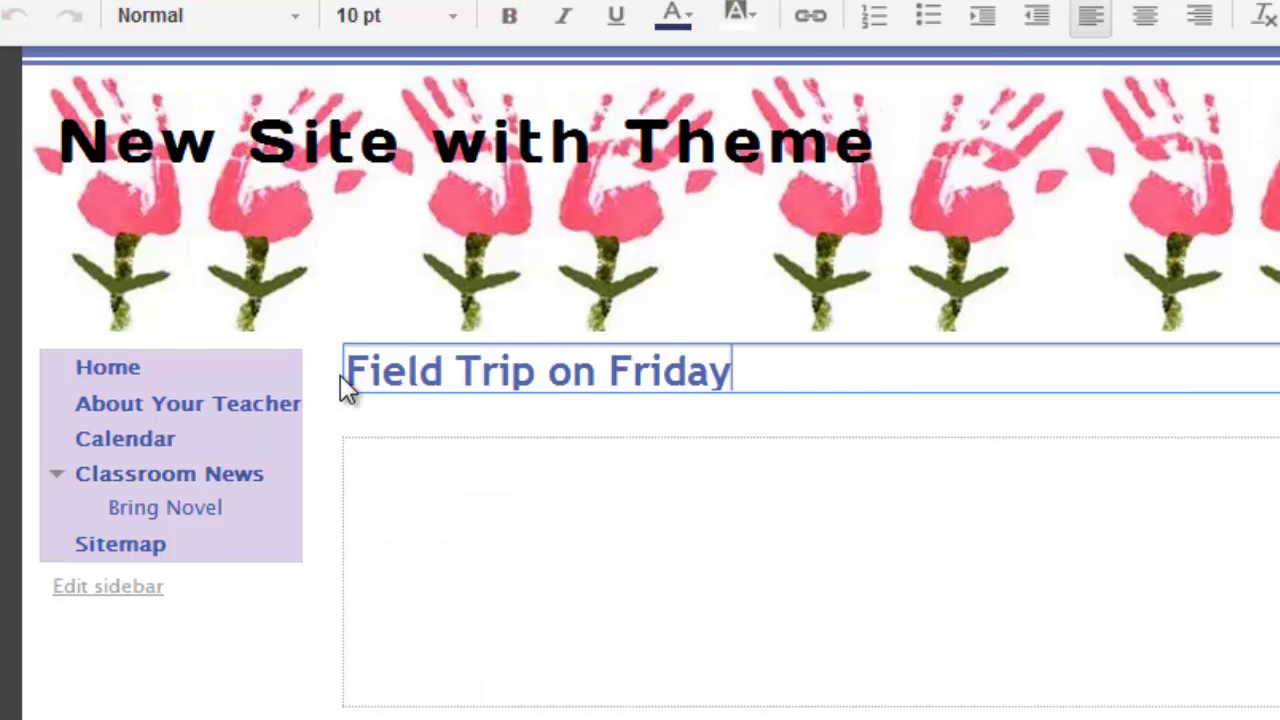
click(409, 457)
text(Make sure to bring a sack lunch and wear comfortable shoes!)
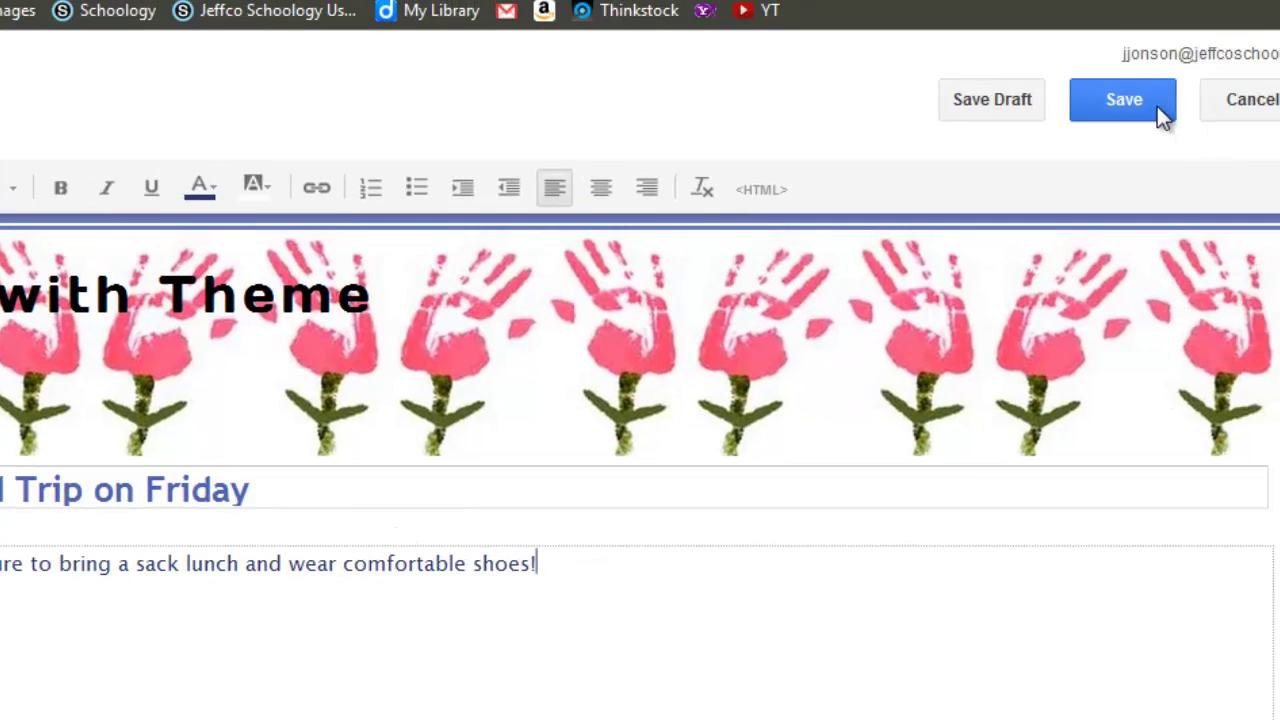
click(1143, 104)
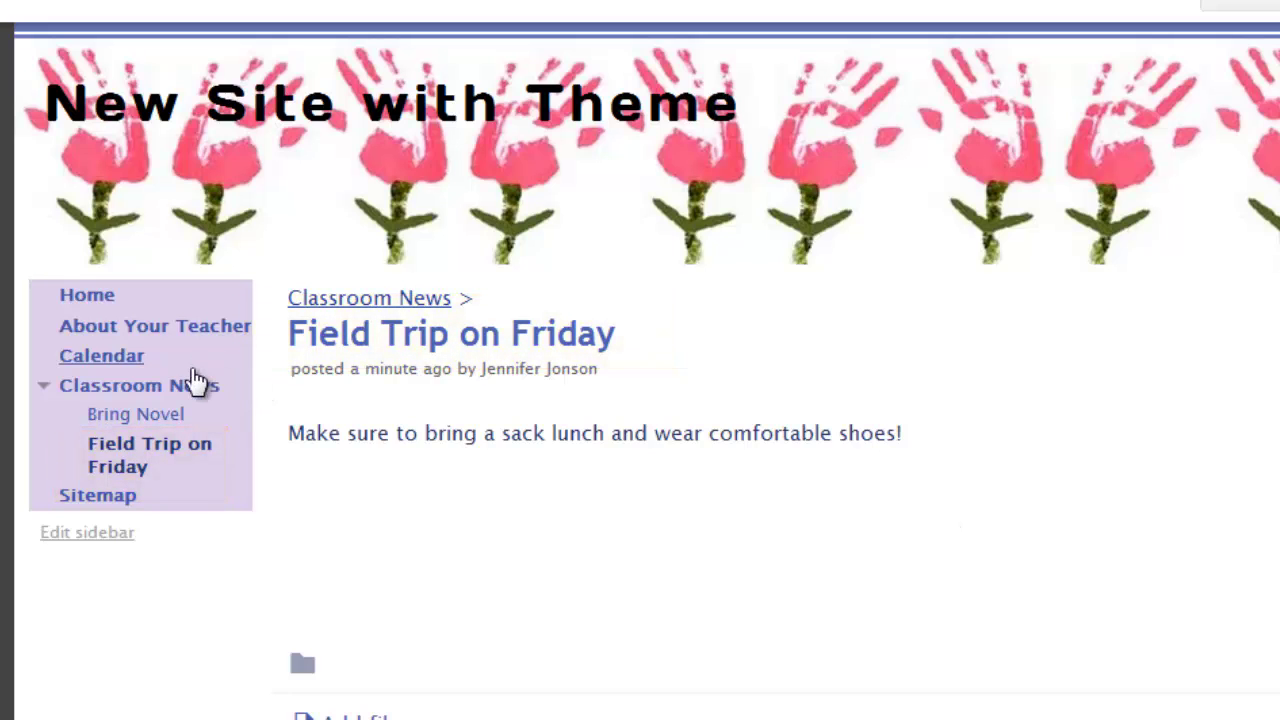
click(195, 398)
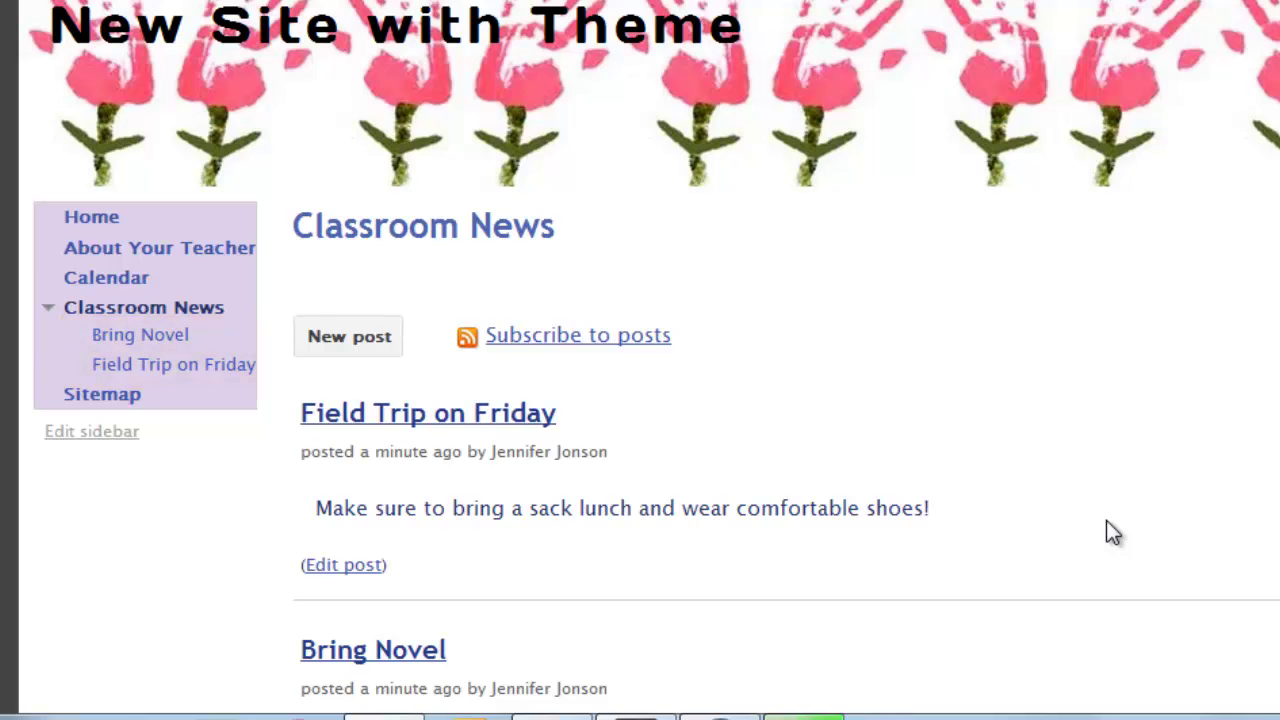
Set the sidebar Navigation's levels of pages to show to 1, then return to the site.
click(93, 432)
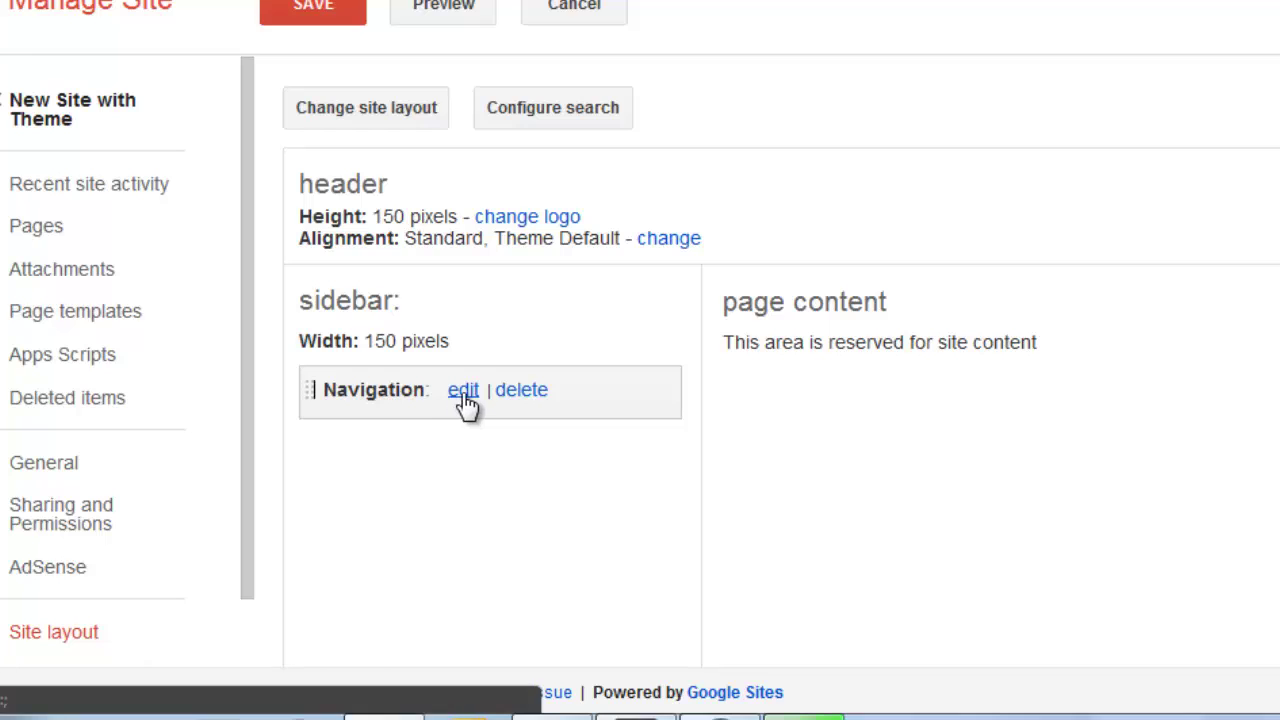
click(464, 392)
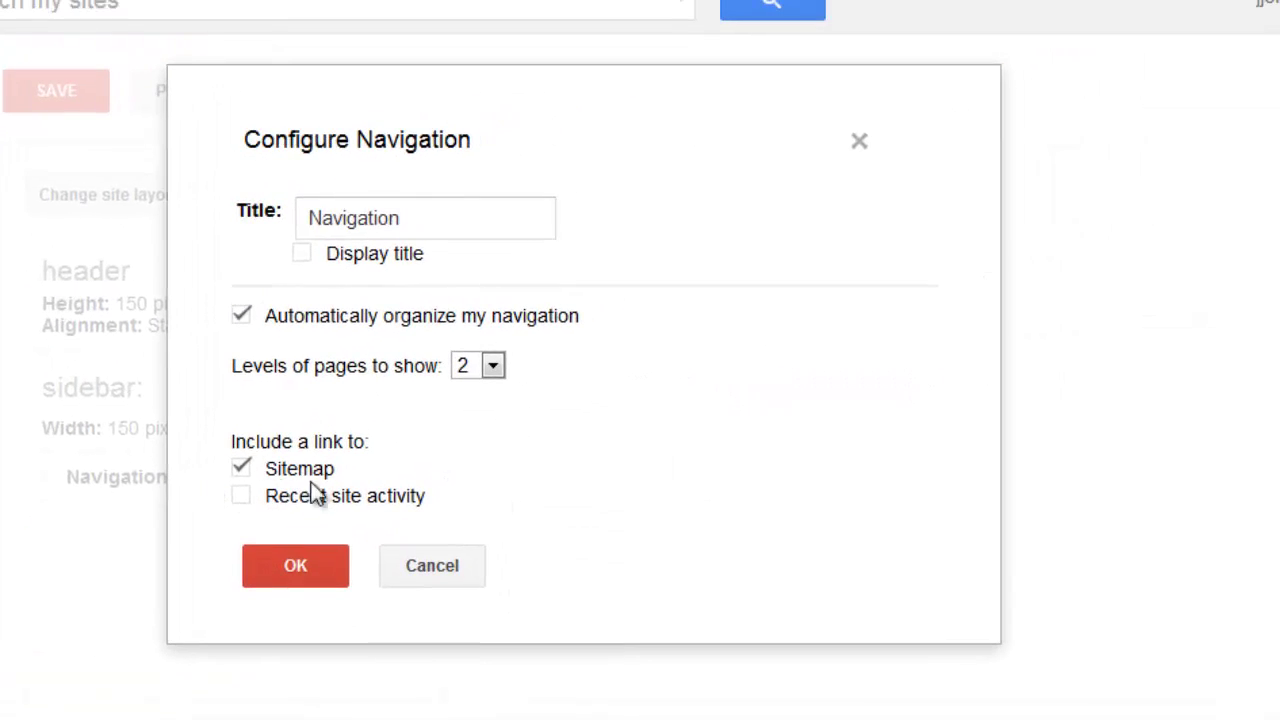
click(493, 366)
click(482, 393)
click(304, 566)
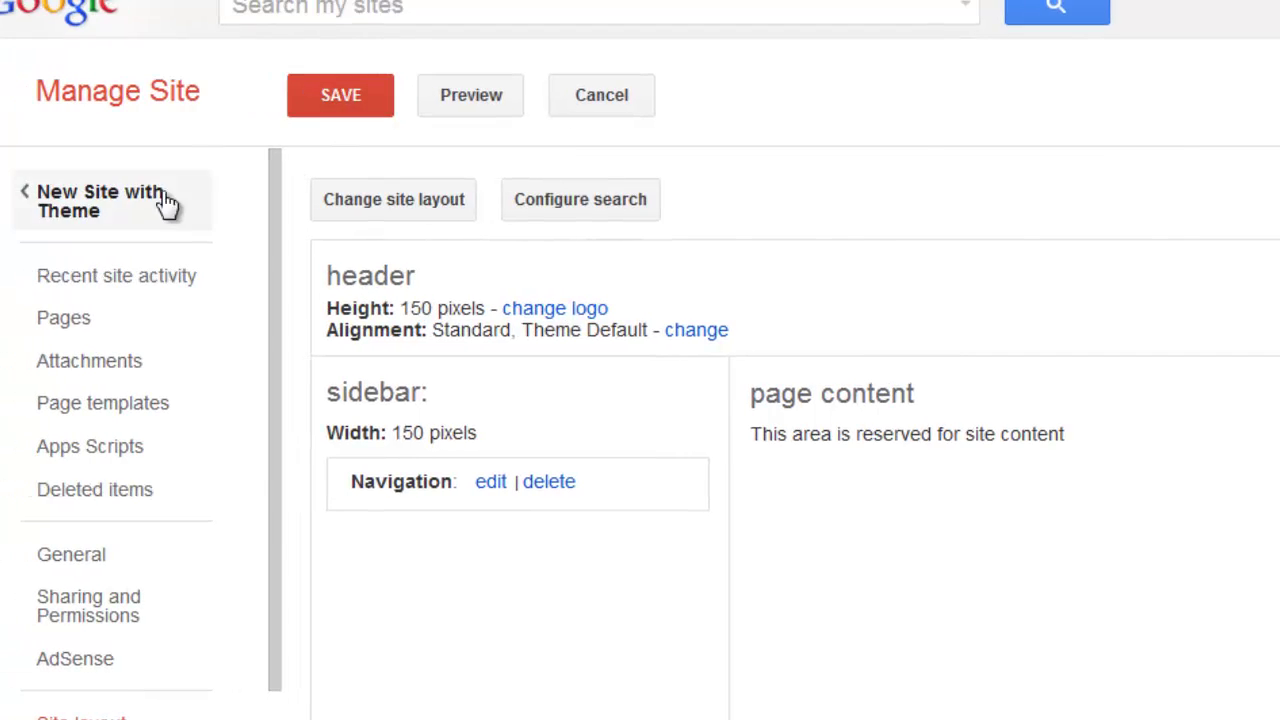
click(135, 202)
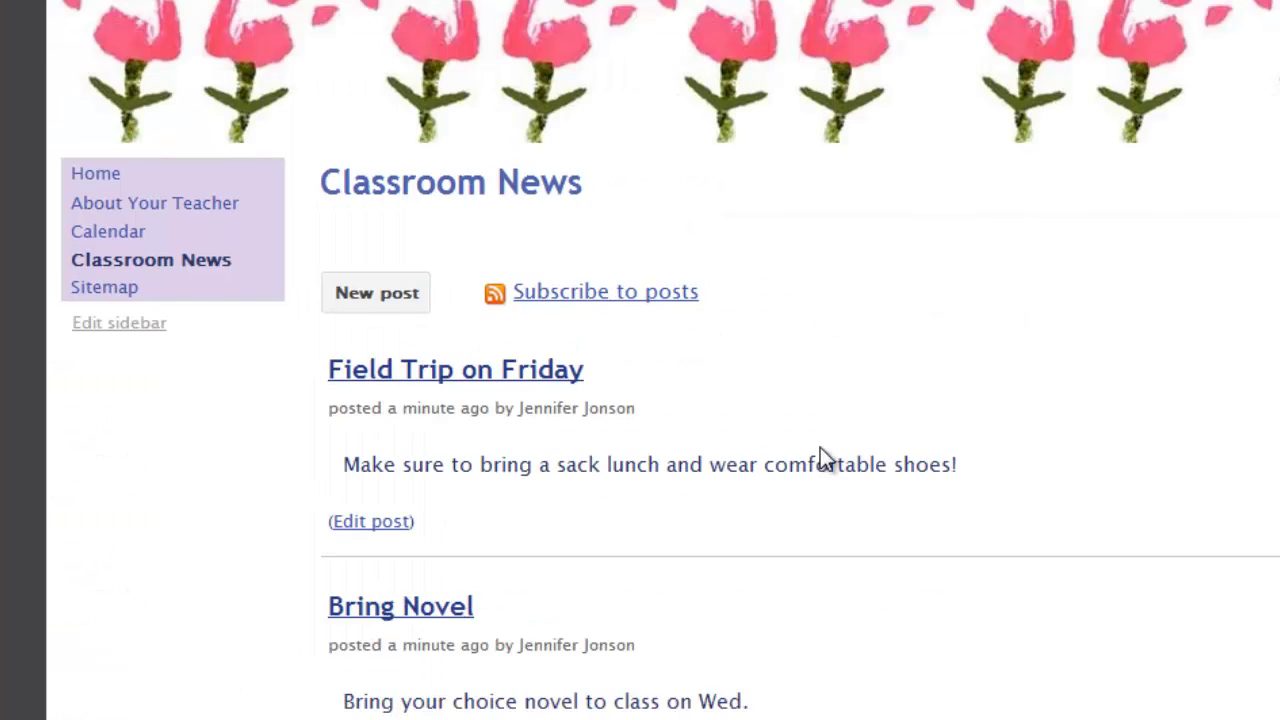
scroll(820, 450, down, 3)
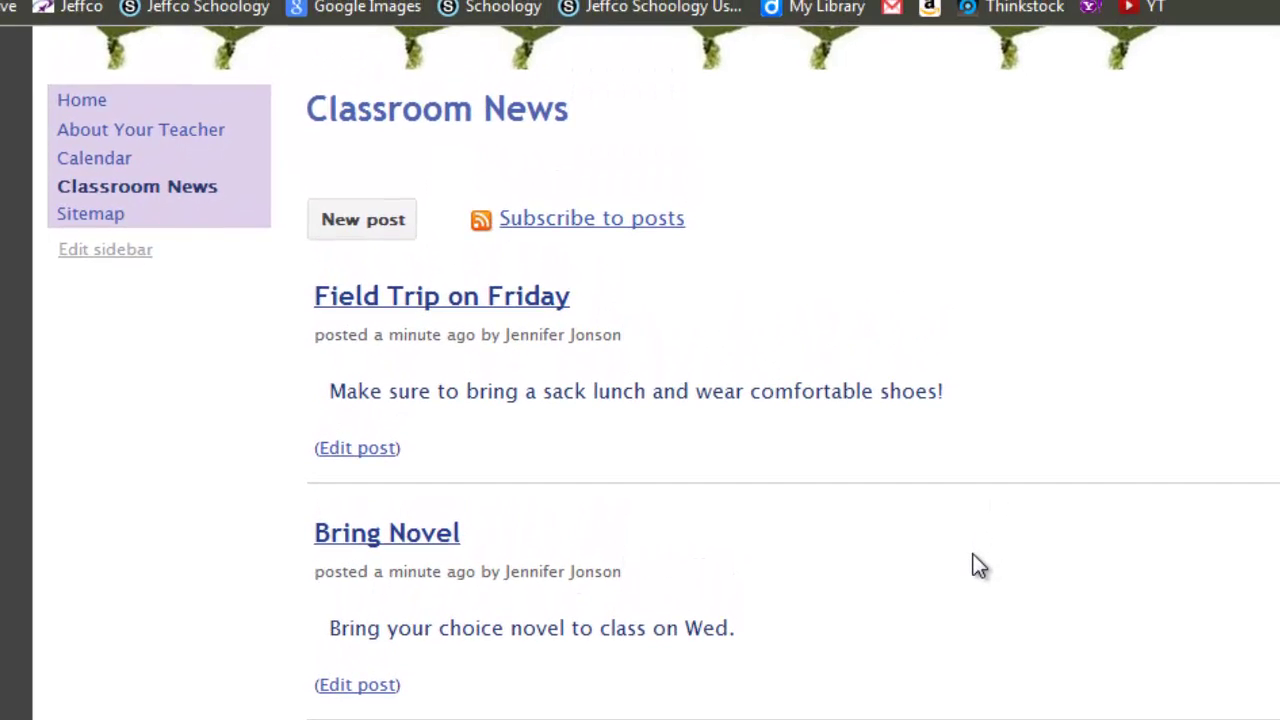
Edit Home, apply the Two column (simple) layout, and open Insert from the empty right column.
scroll(983, 464, up, 2)
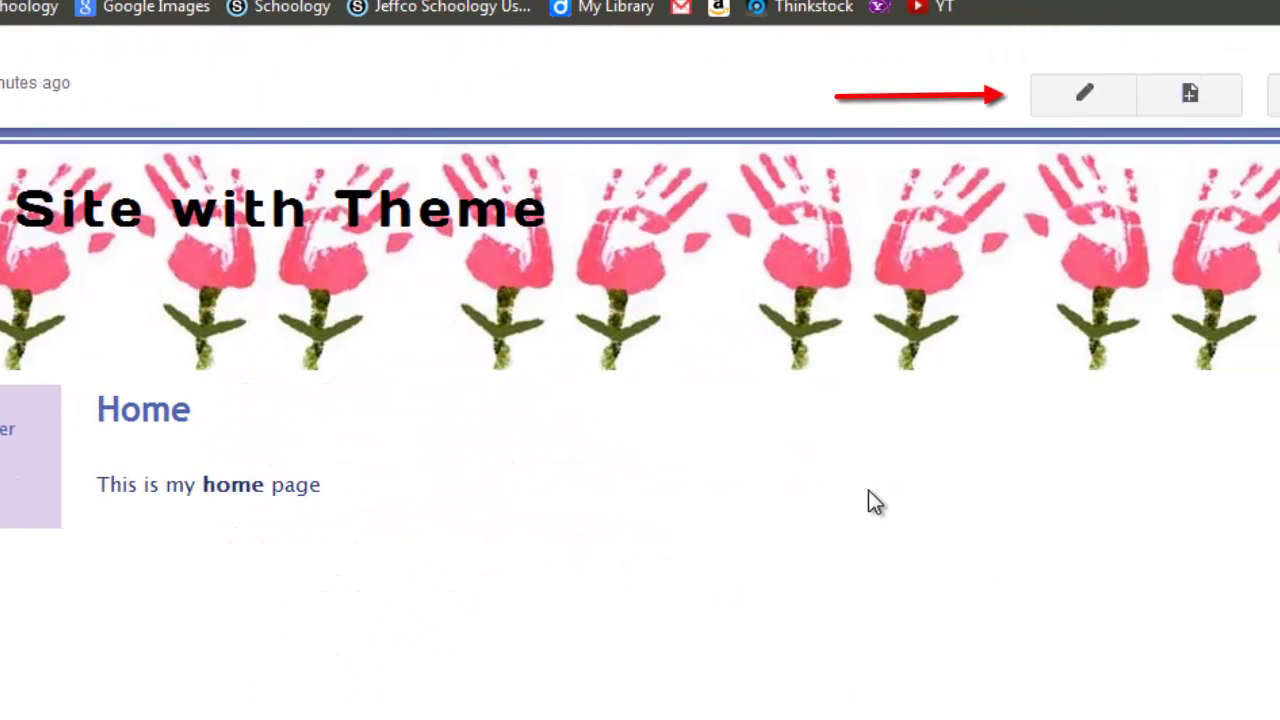
click(1080, 97)
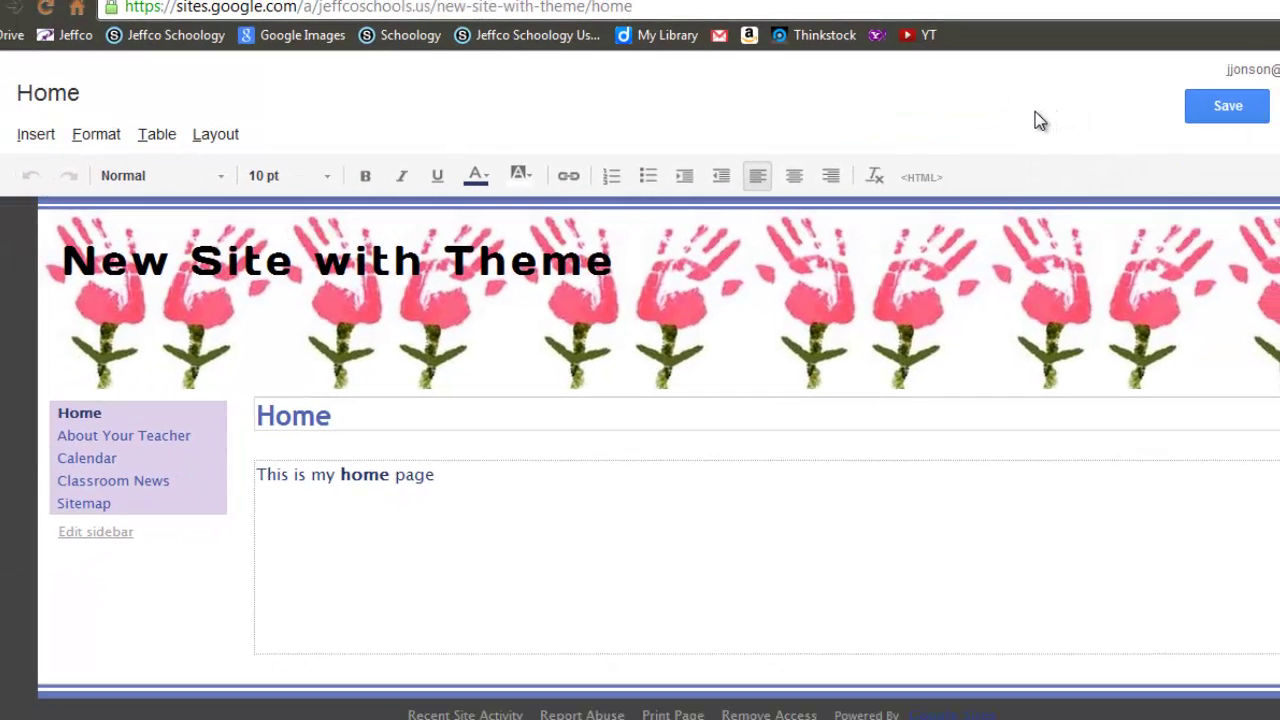
click(215, 134)
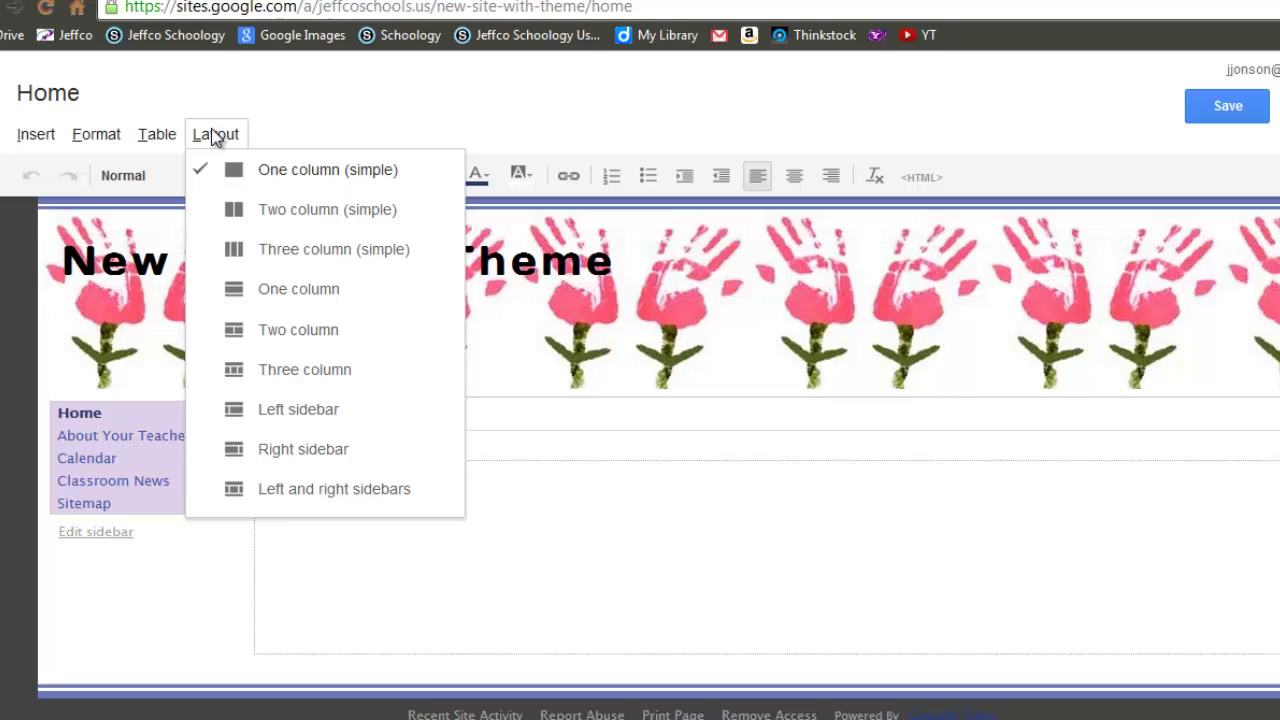
click(278, 210)
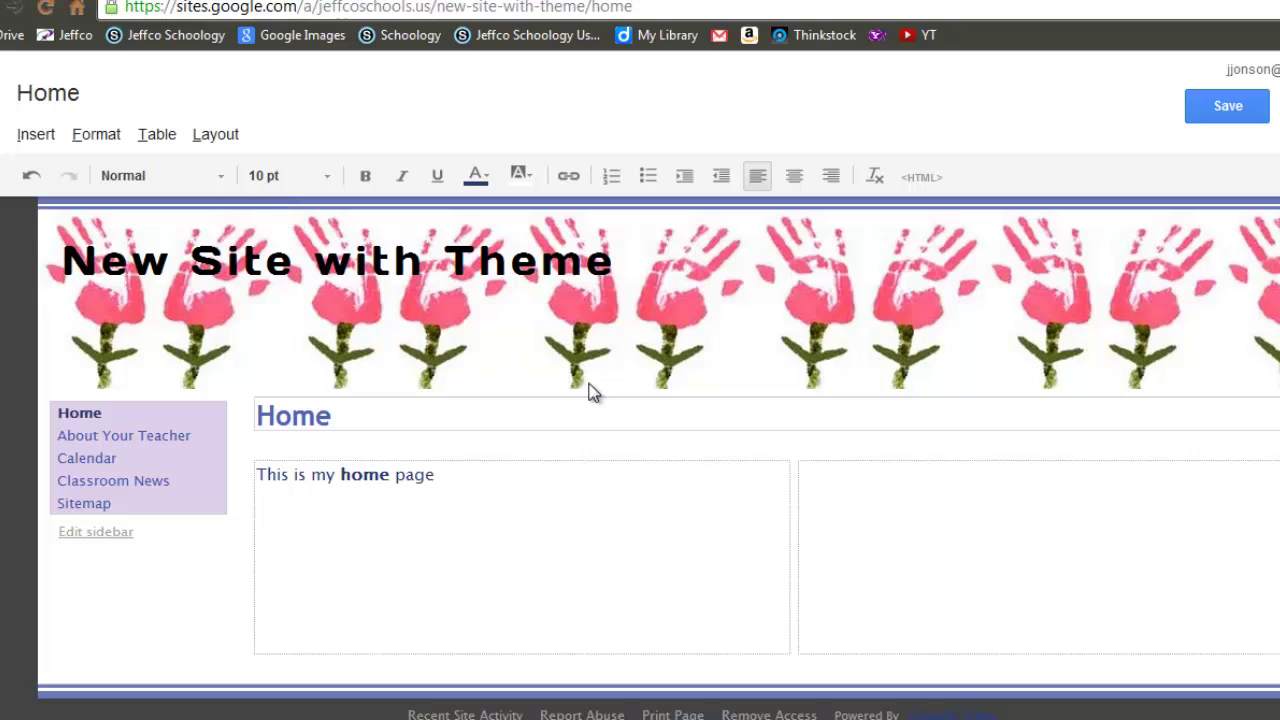
click(892, 494)
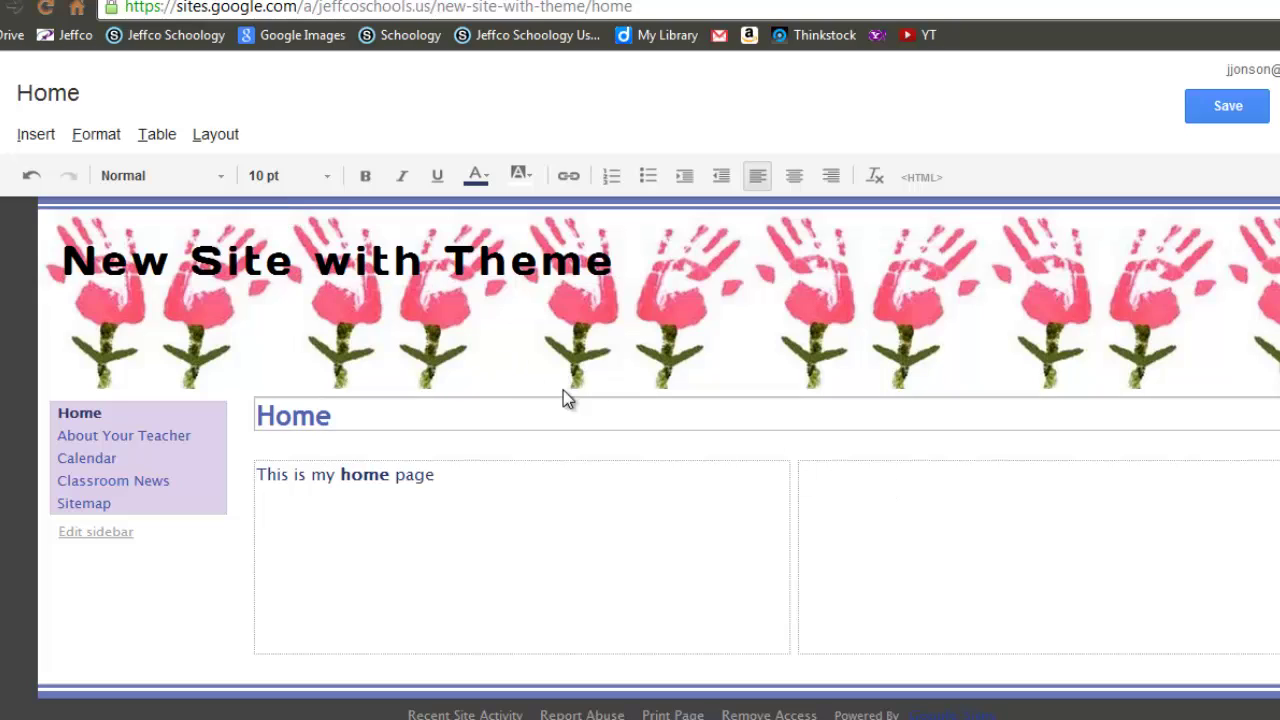
click(47, 135)
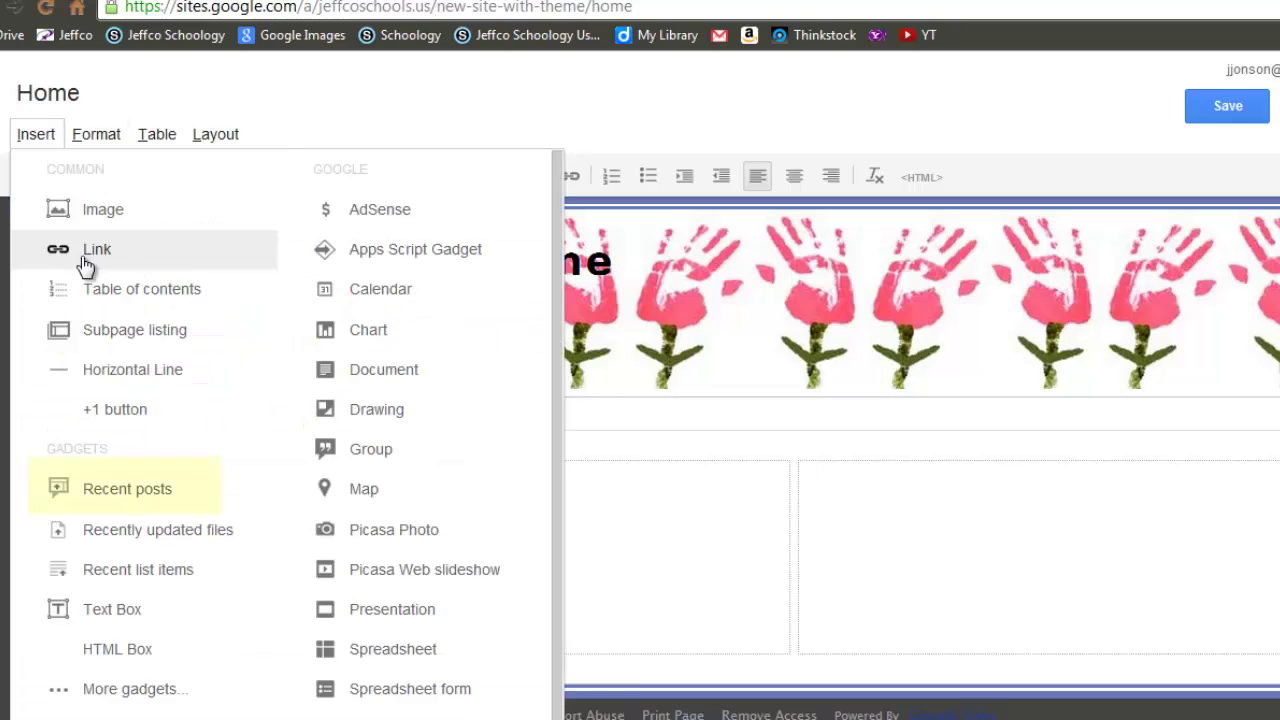
Add a Recent posts gadget sourced from Classroom News showing short snippets.
click(143, 500)
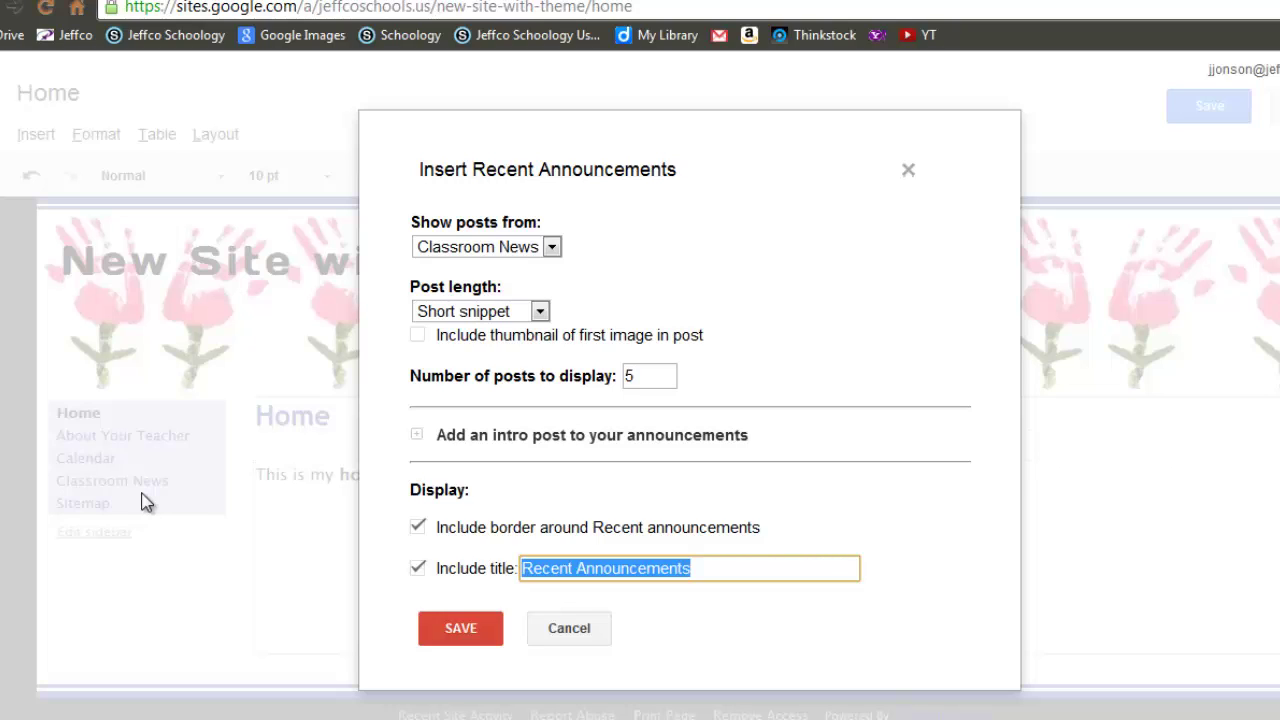
click(551, 249)
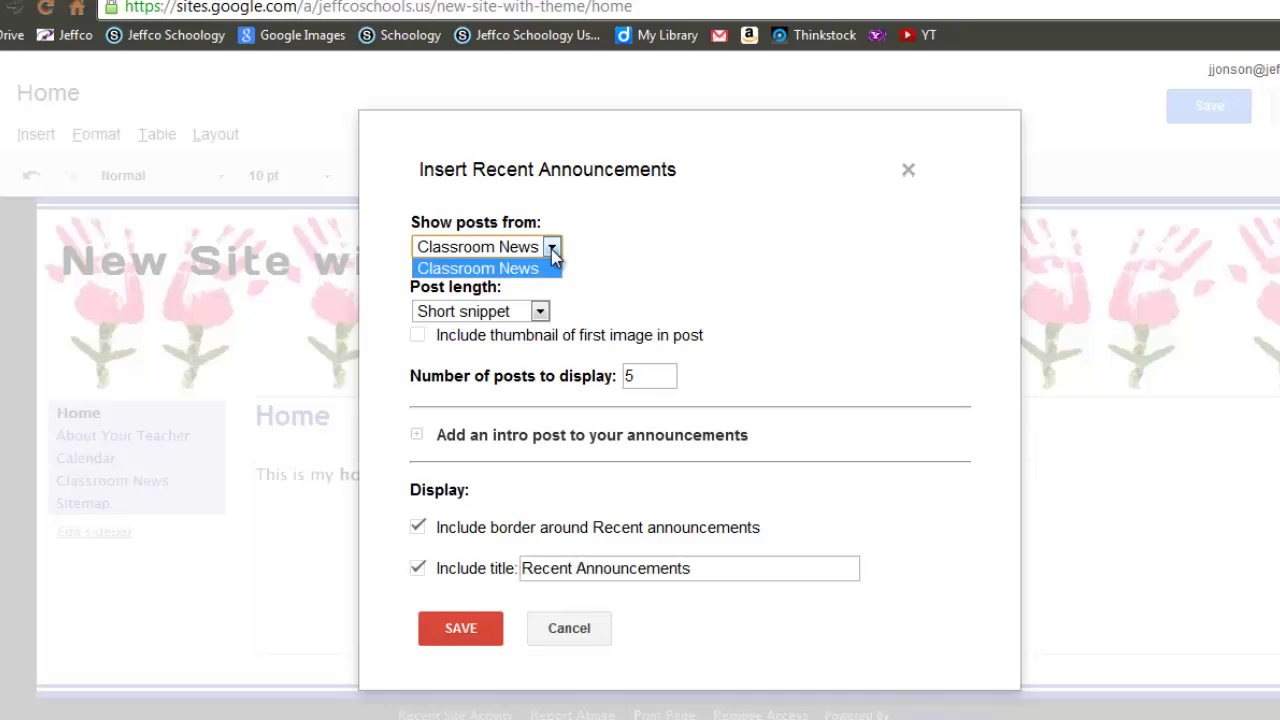
click(530, 269)
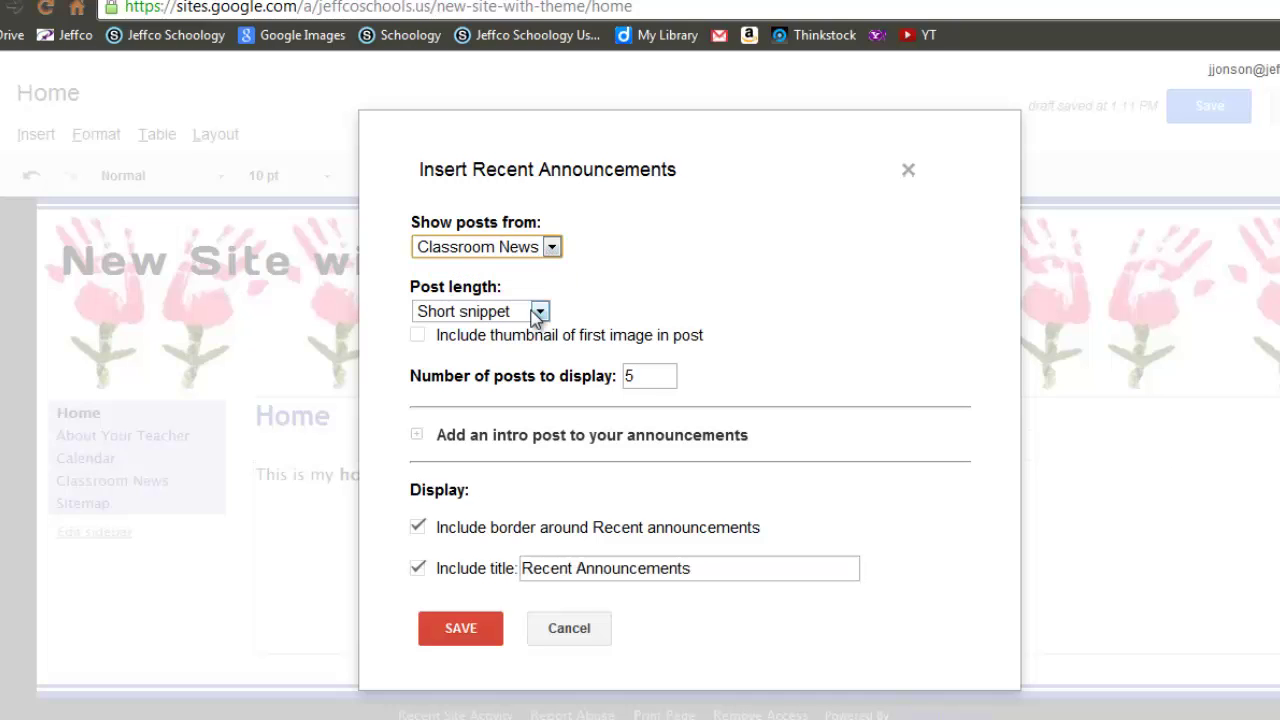
click(539, 311)
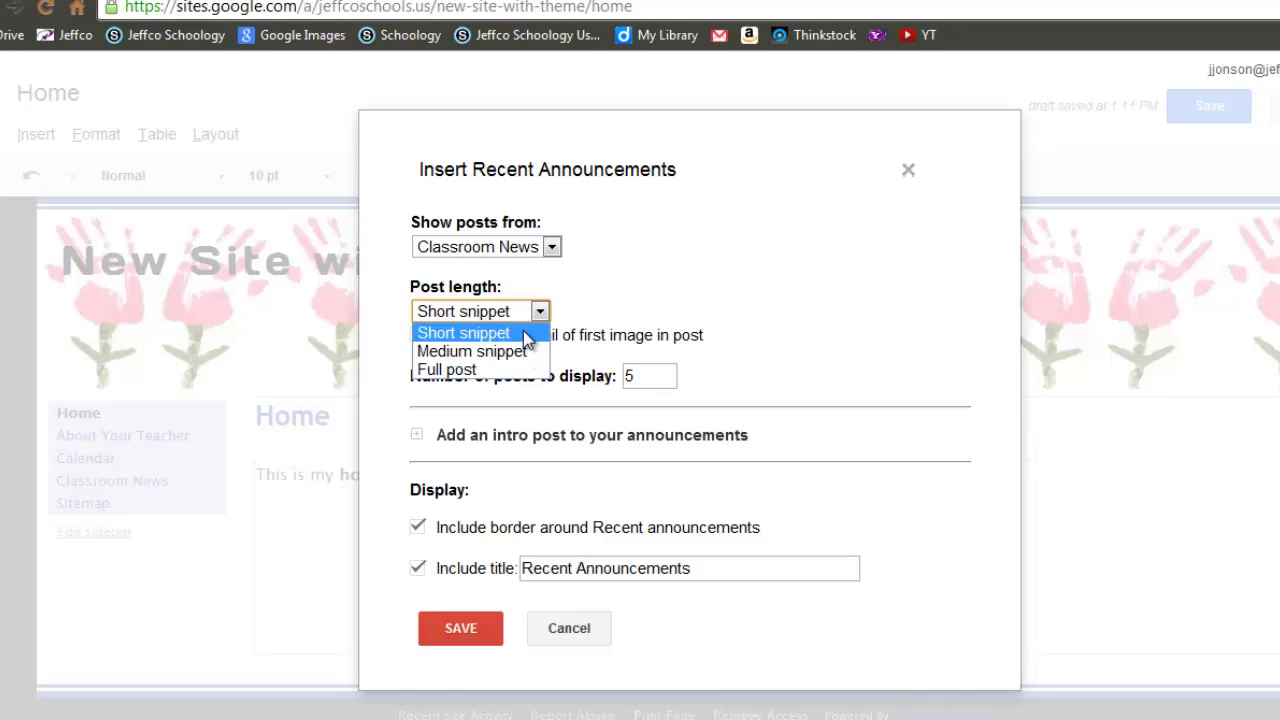
click(523, 331)
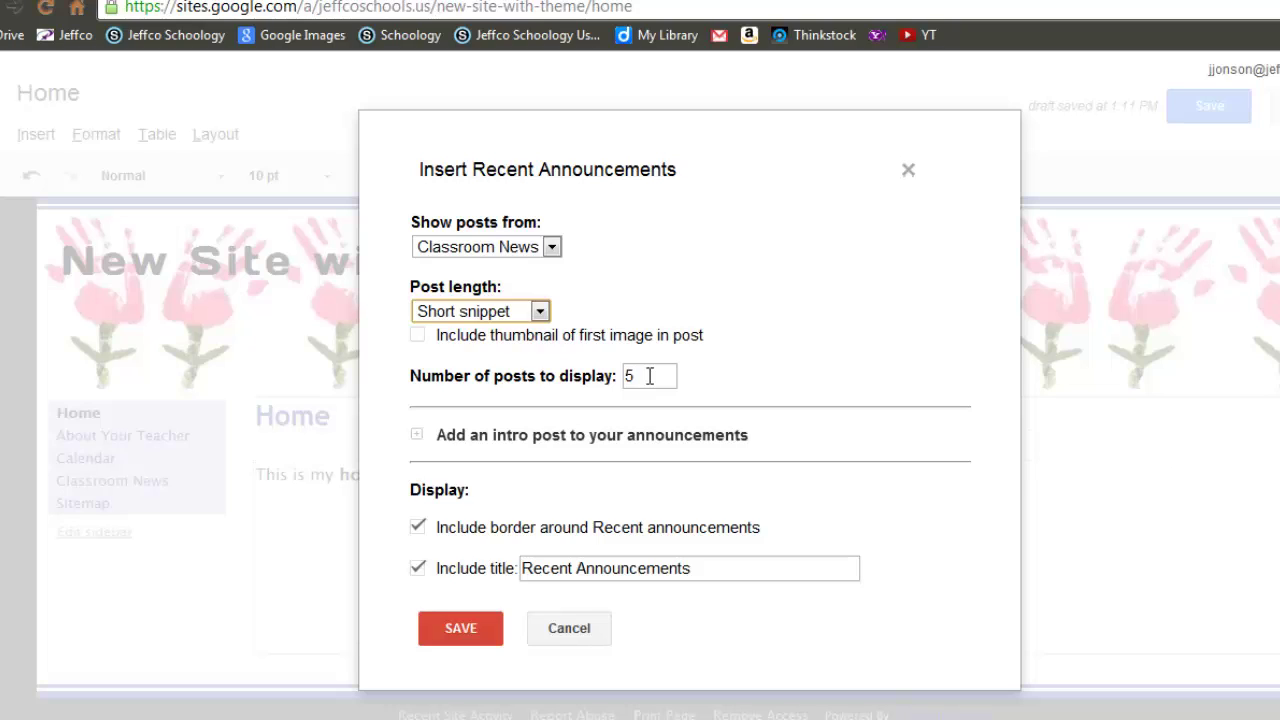
Show 3 posts, add intro 'Stay current with classroom news here!', title it 'Classroom News', and save.
drag(649, 376, 598, 368)
text(3)
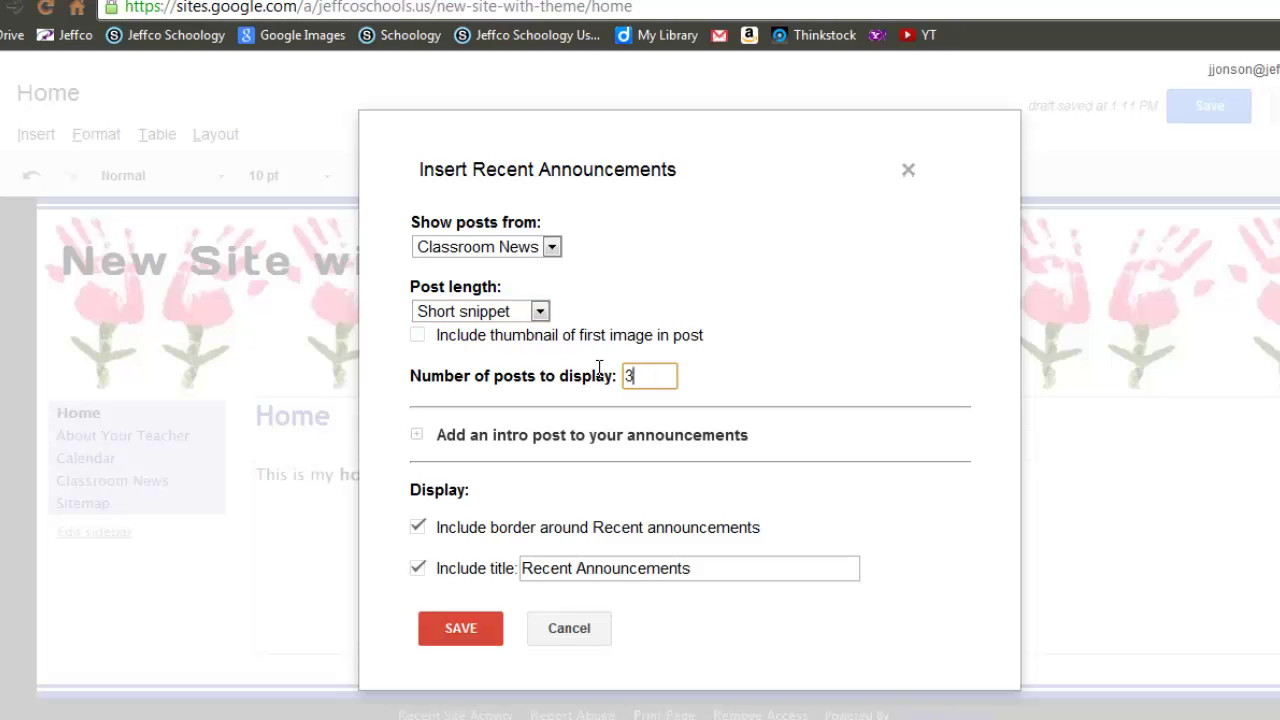
click(792, 444)
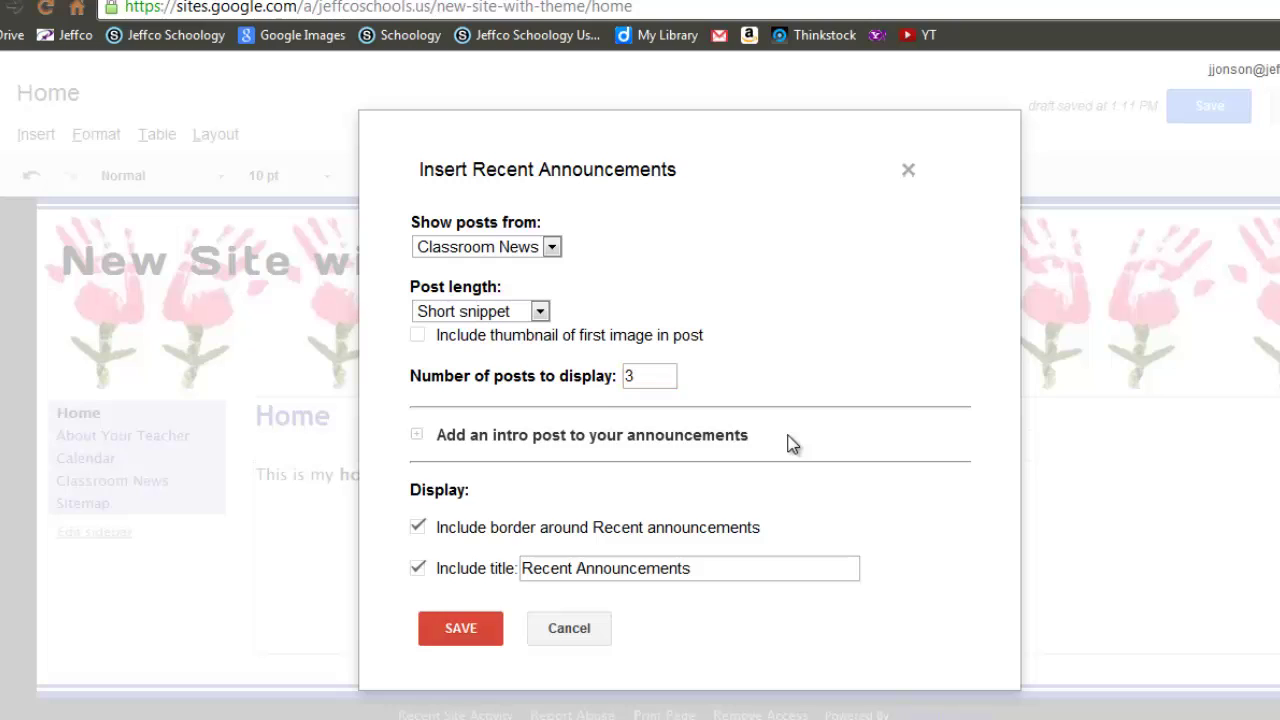
click(418, 435)
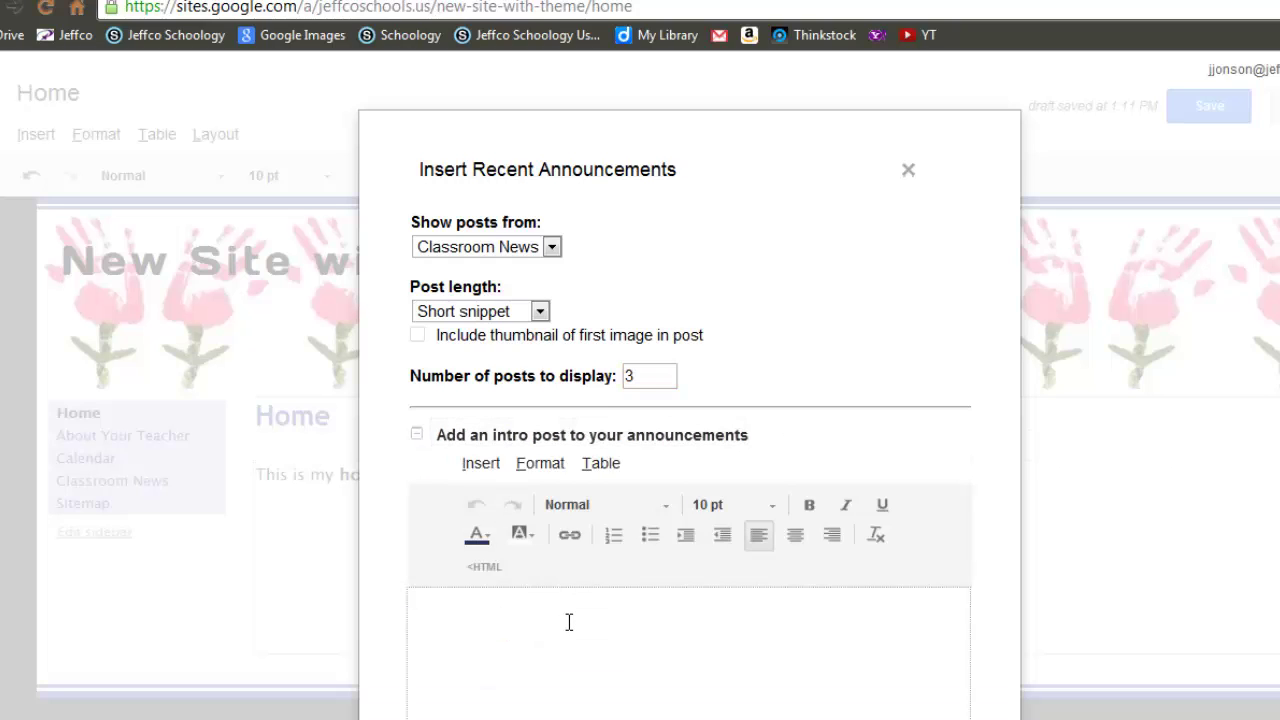
text(Stay current with classroom news here!)
scroll(663, 623, down, 5)
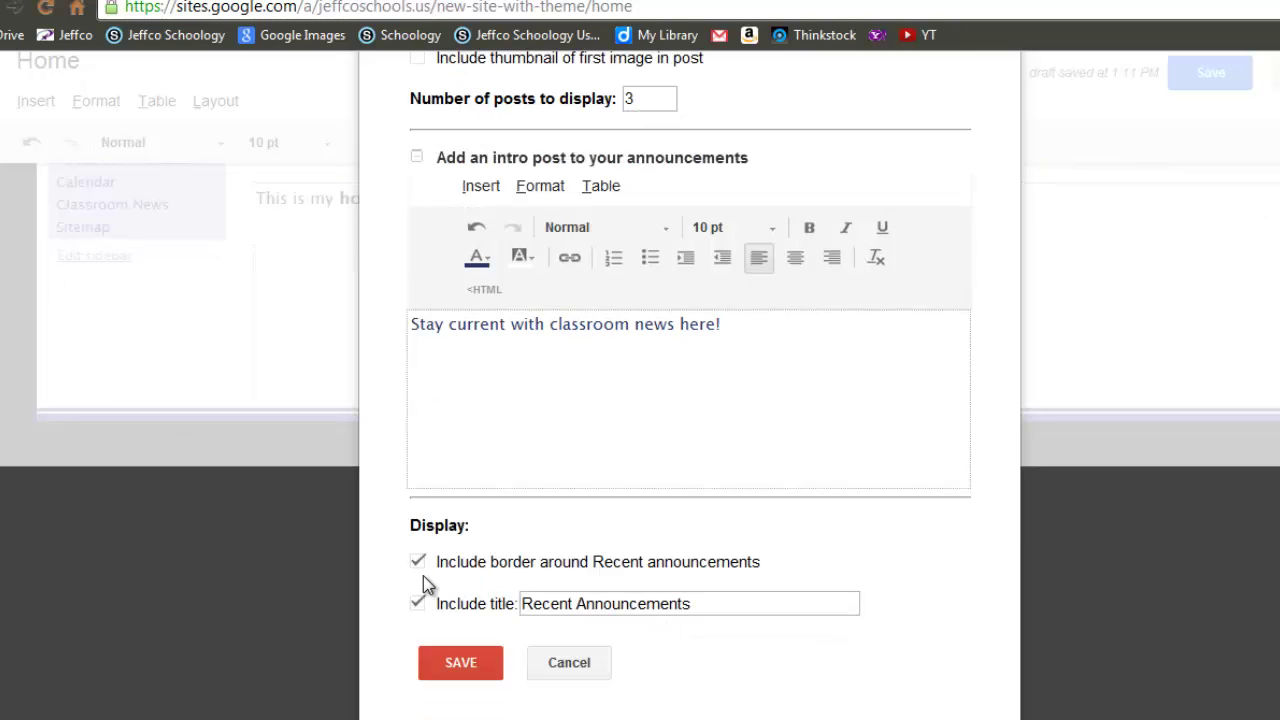
triple_click(520, 604)
text(Classroom News)
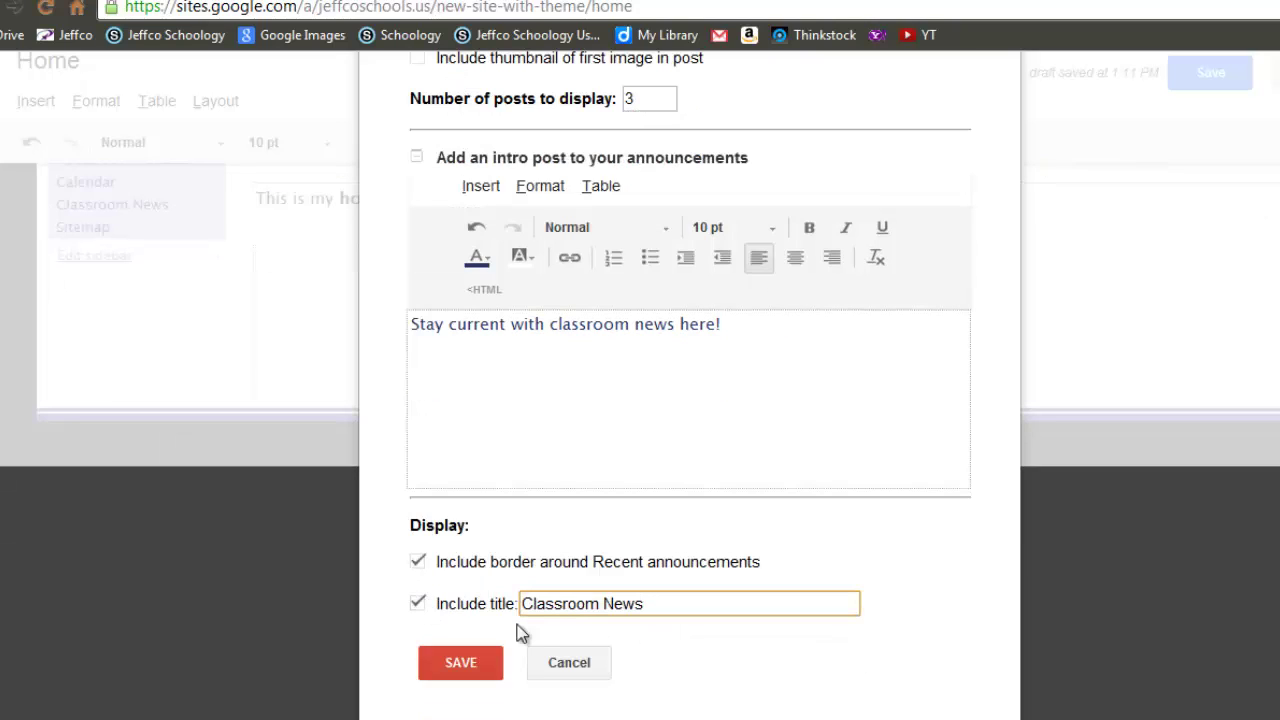
click(466, 668)
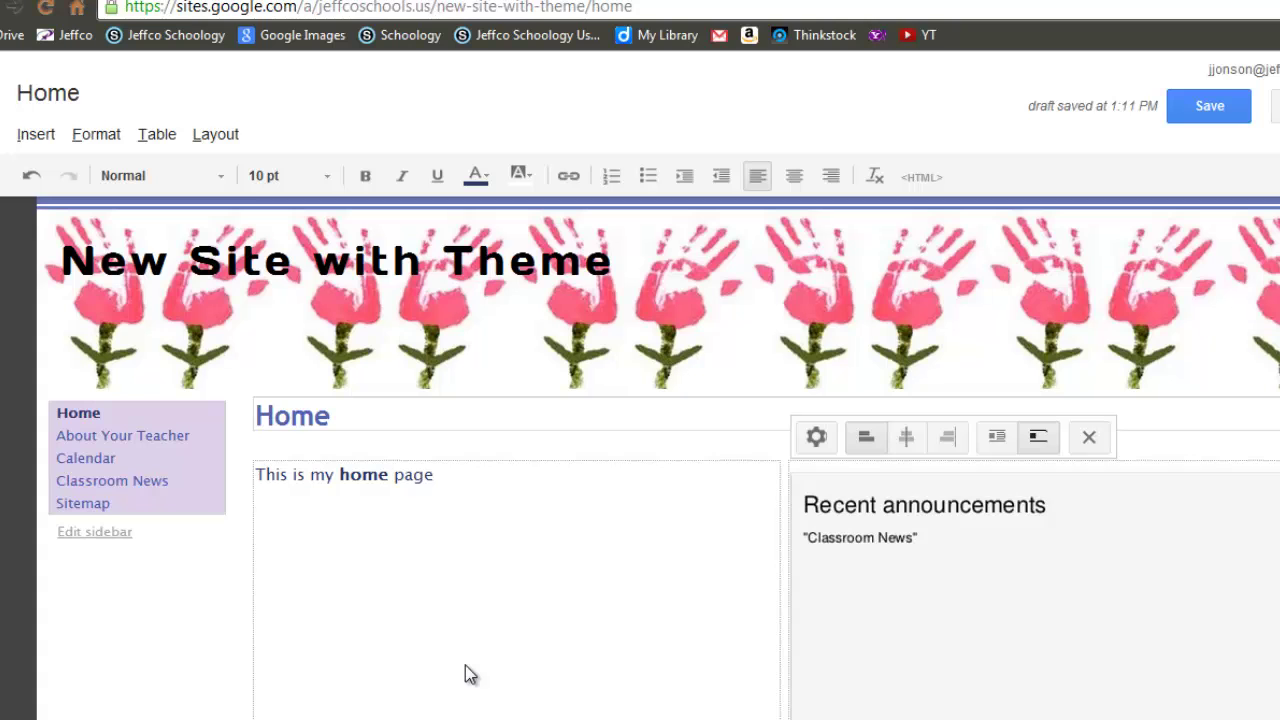
Save the edited Home page.
click(1209, 116)
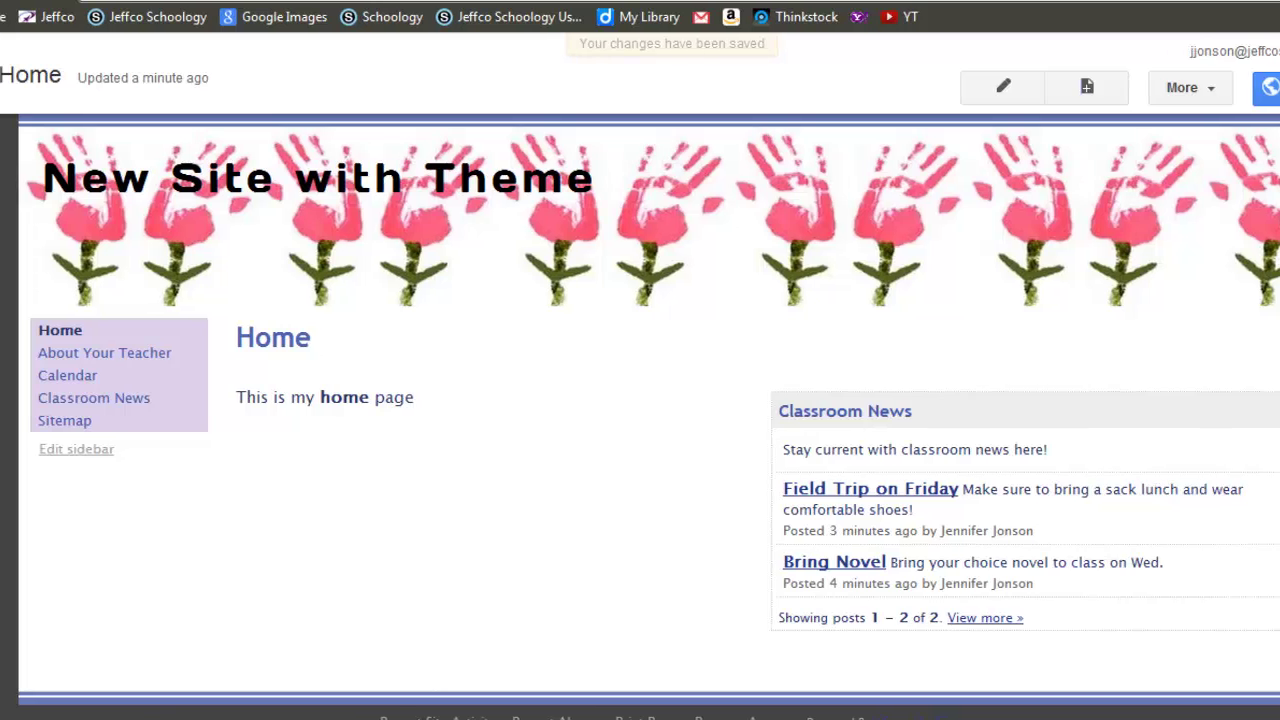
Publish an 'After School Help Session' post on Classroom News, then go back to Home.
click(100, 400)
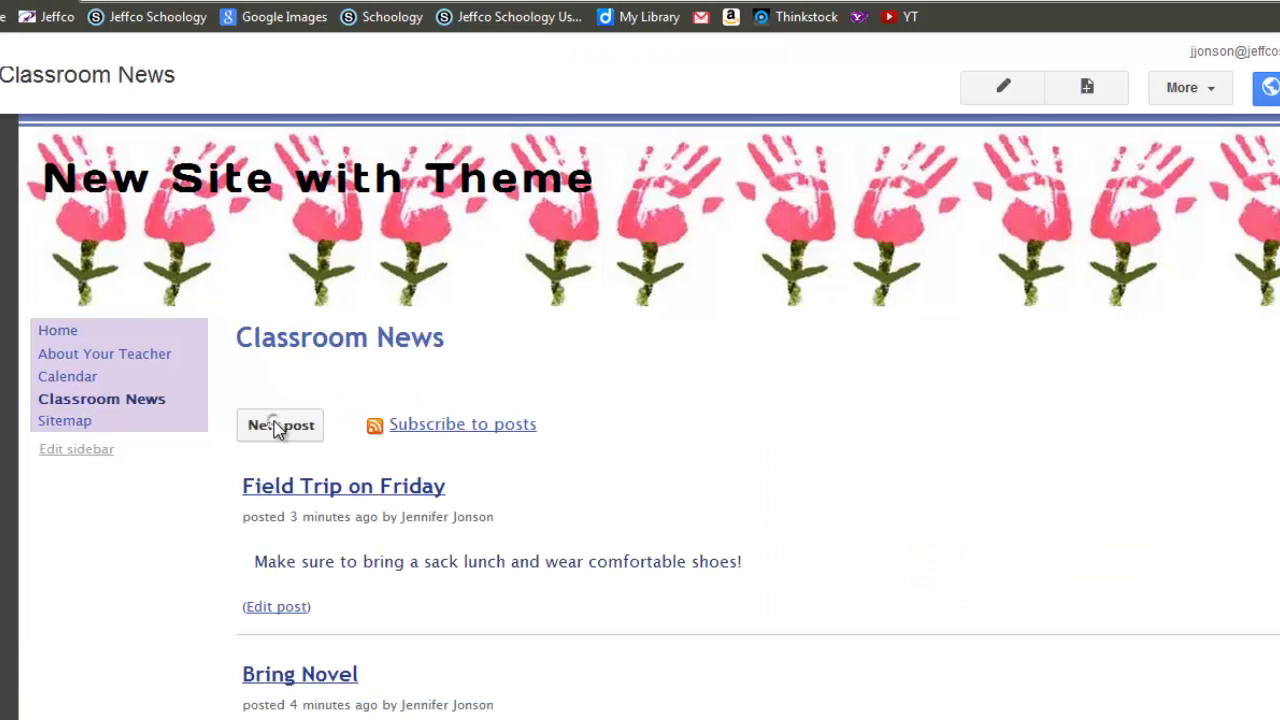
click(276, 423)
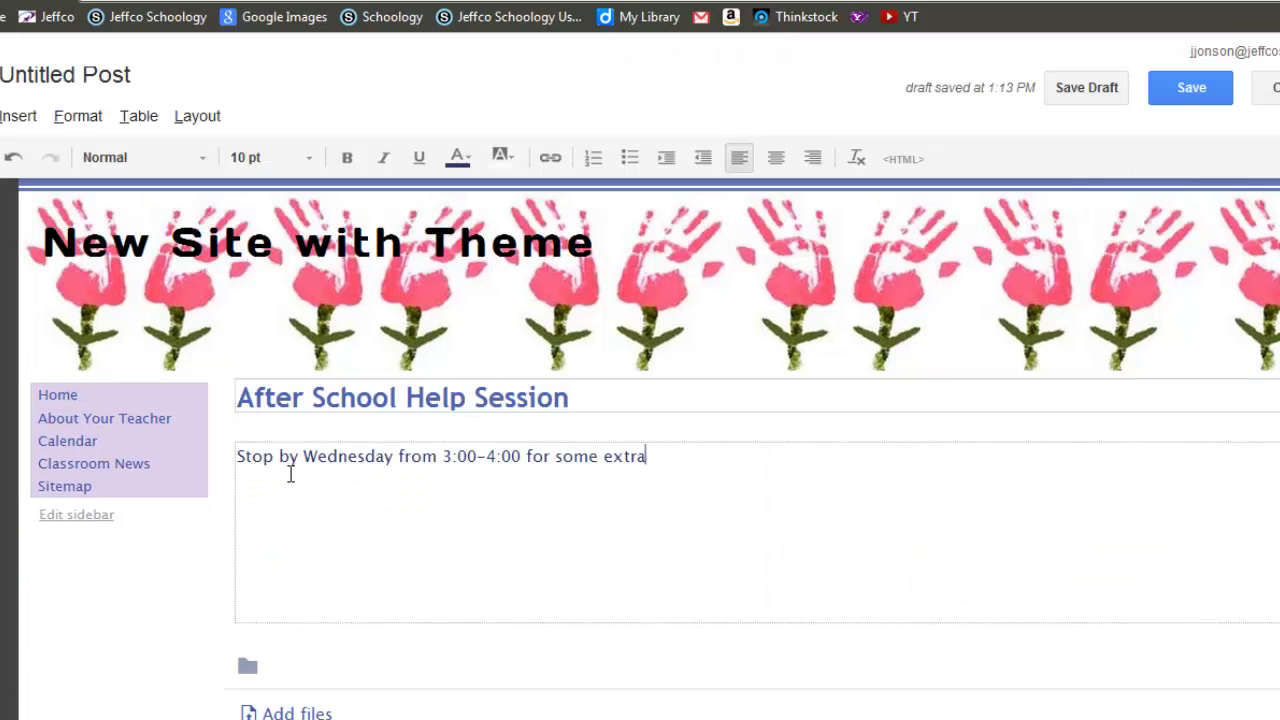
text(help.)
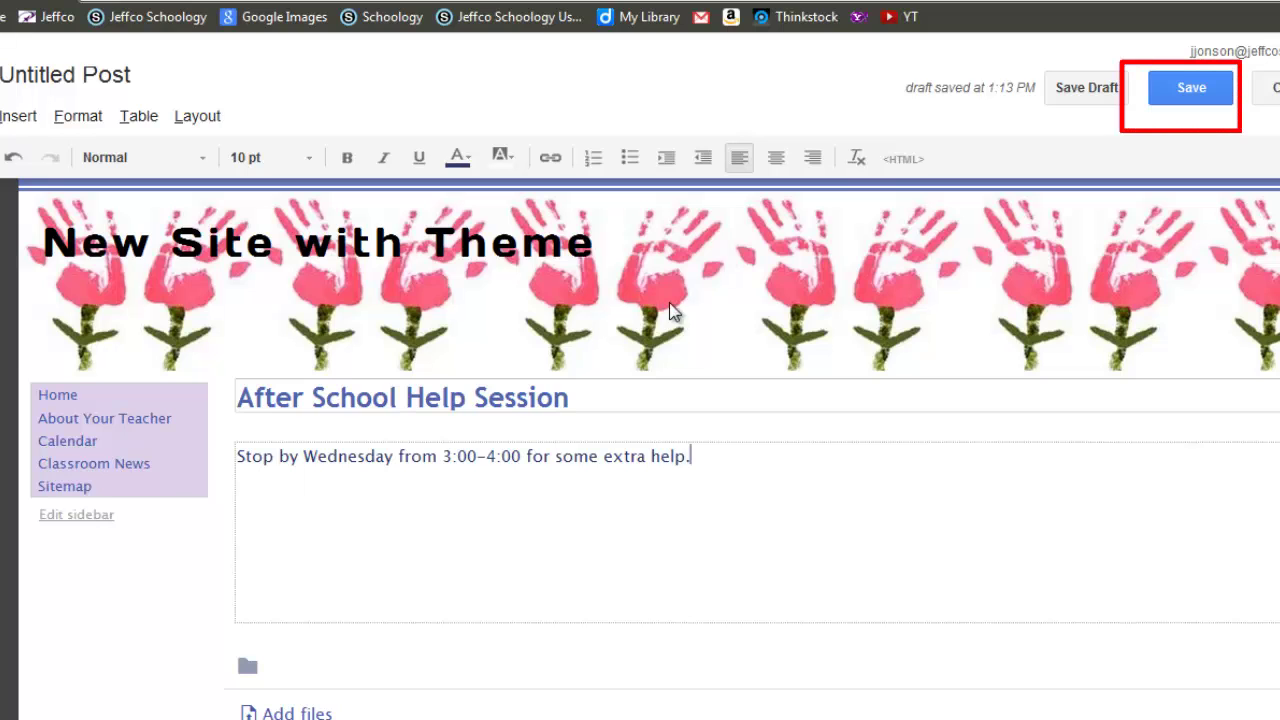
click(1190, 88)
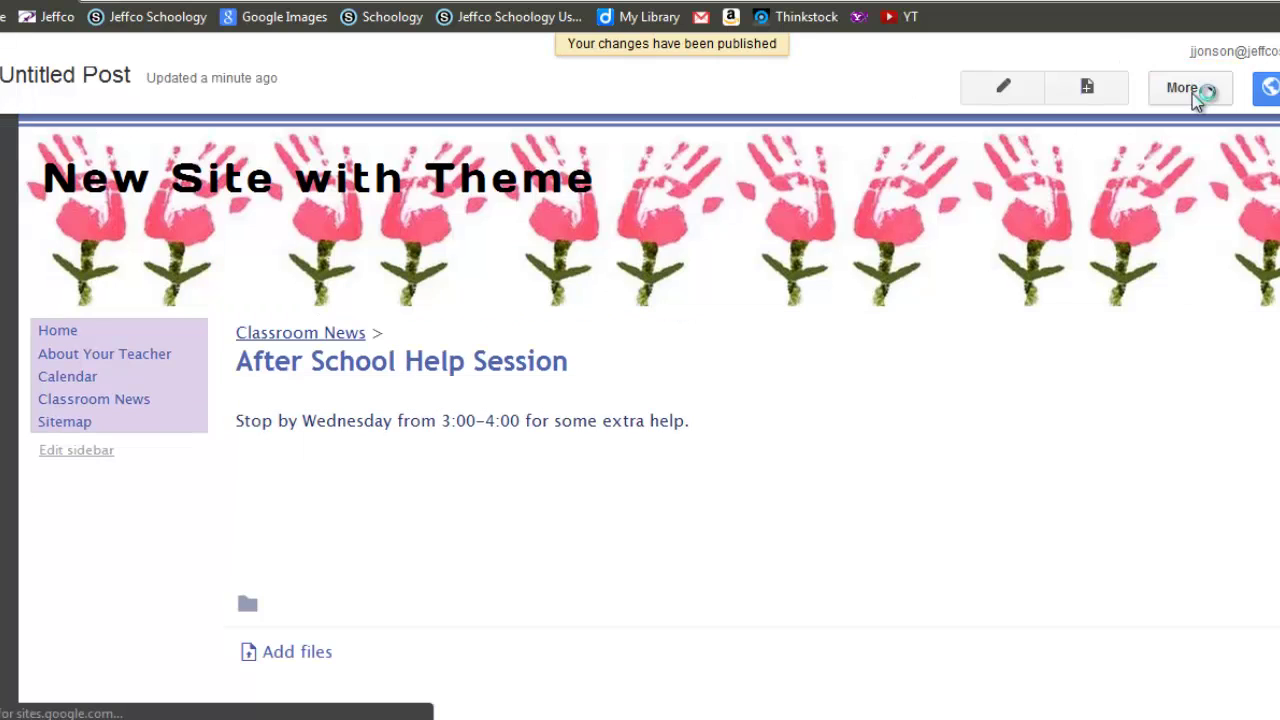
click(57, 331)
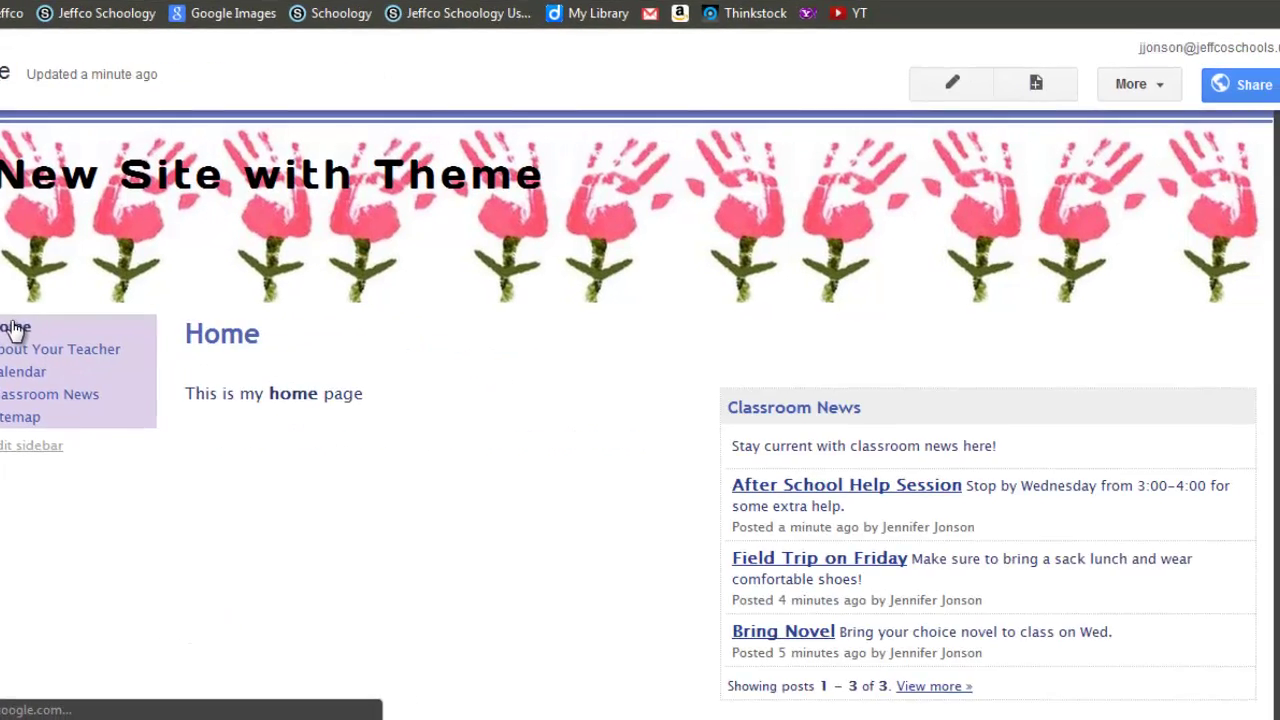